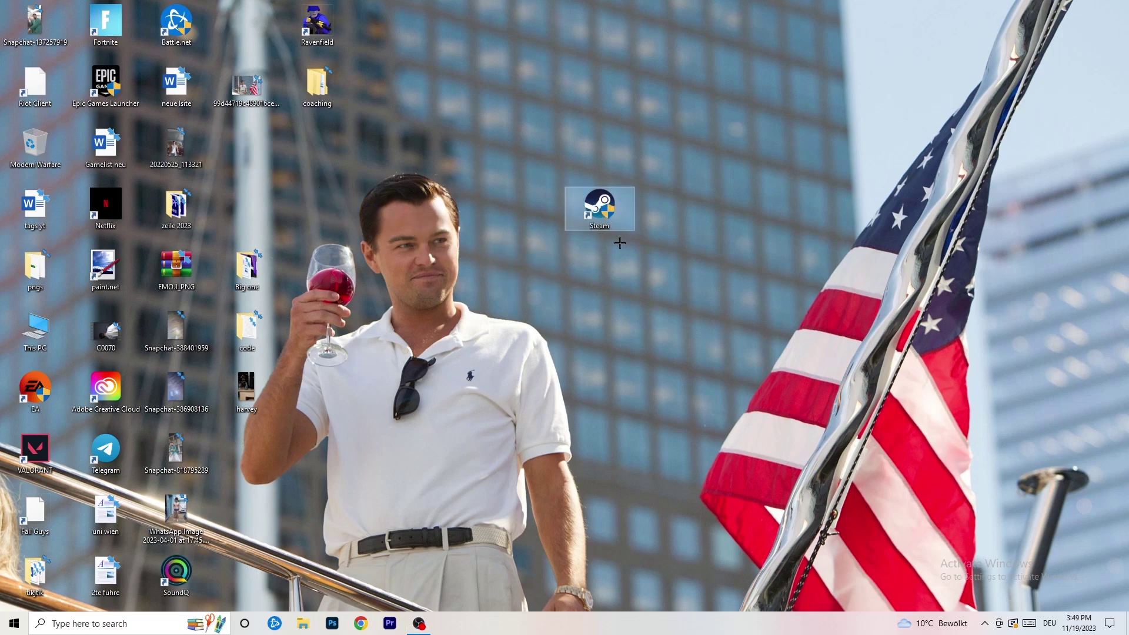
Step: Check the compatibility mode setting in the desktop Steam shortcut's properties and accept the dialog
right_click(606, 206)
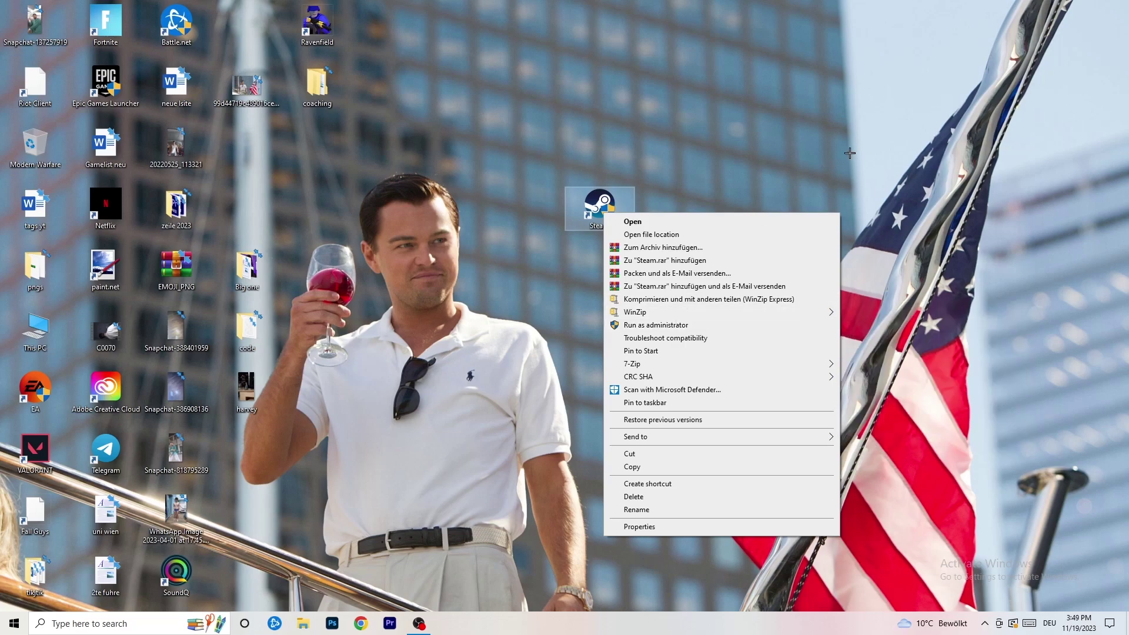
click(640, 527)
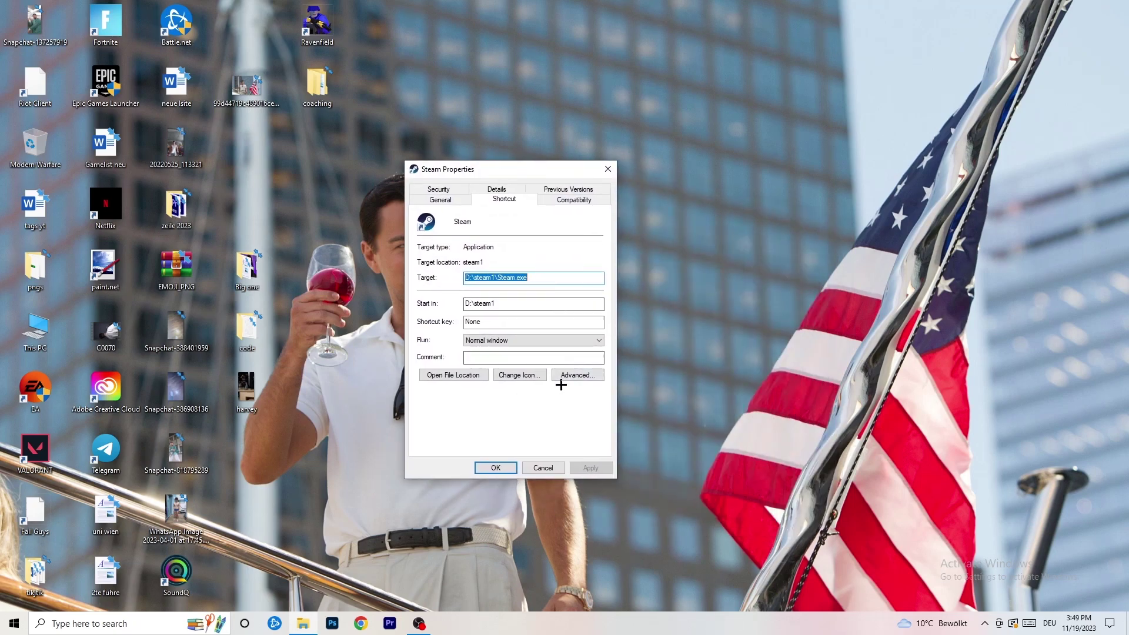
click(579, 200)
drag(520, 172, 651, 122)
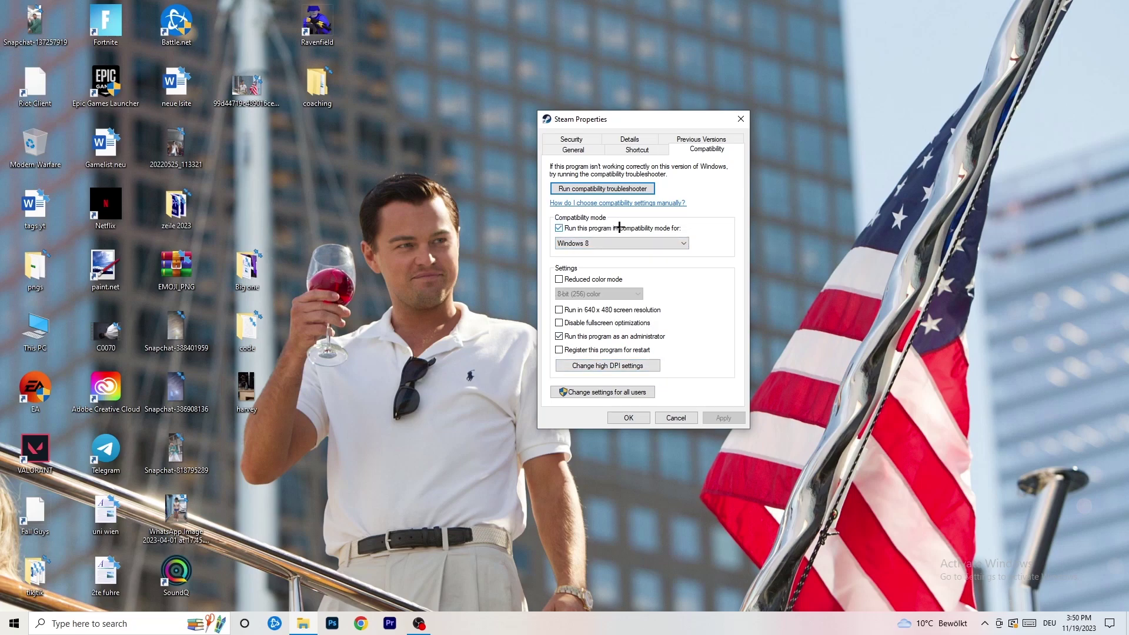
click(627, 244)
click(736, 231)
click(635, 418)
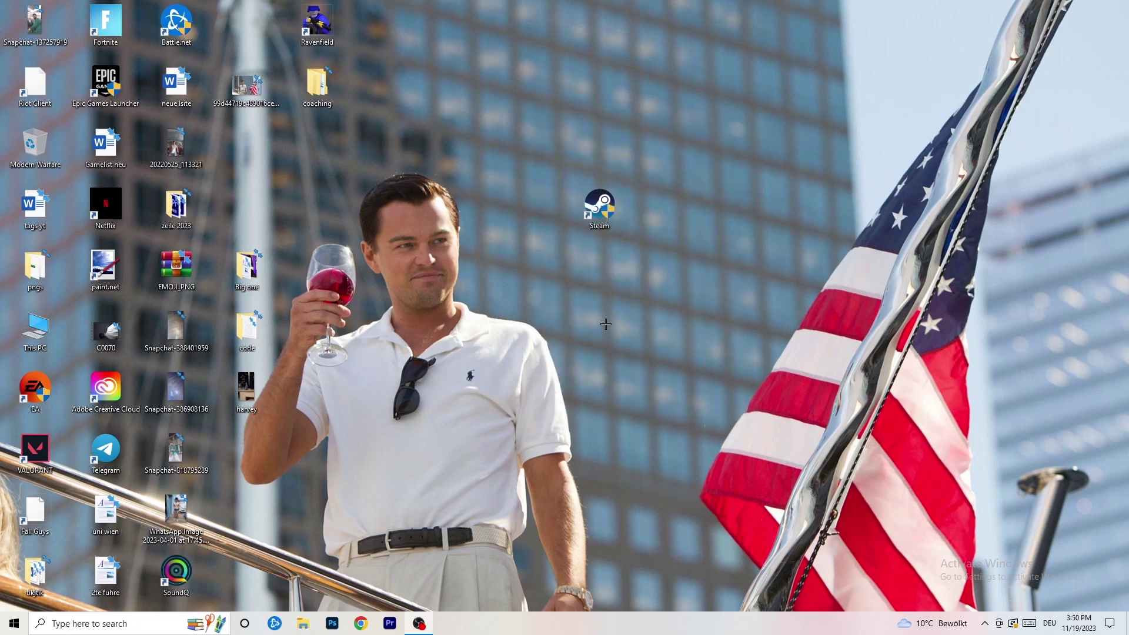
Step: Move the Steam shortcut closer to the other desktop icons and review its compatibility settings again
drag(605, 212, 534, 212)
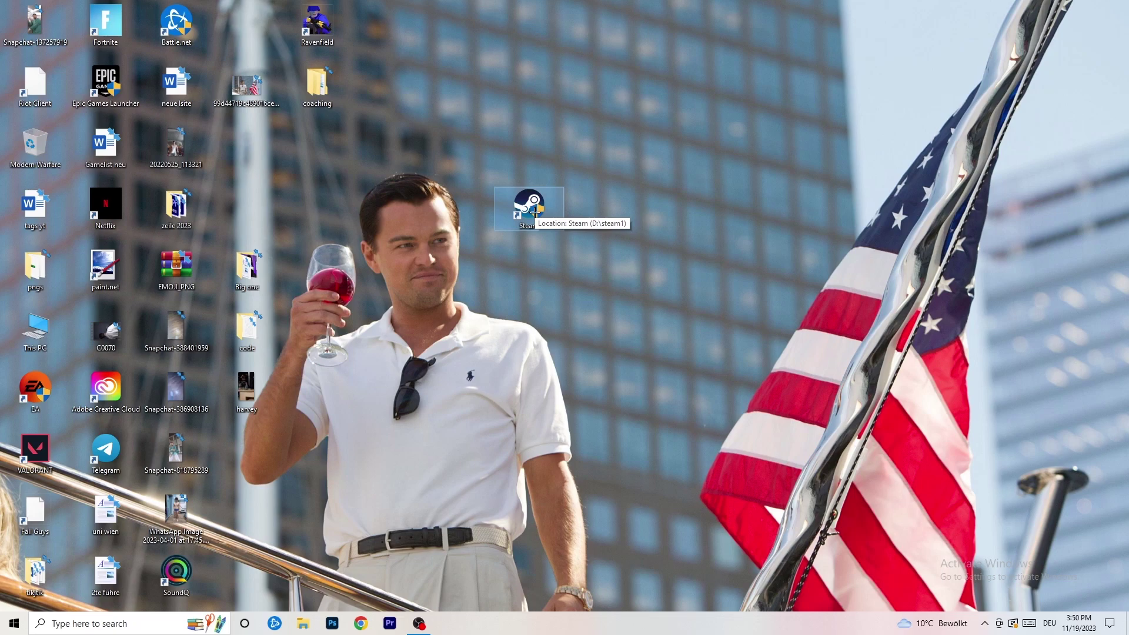
drag(534, 211, 393, 211)
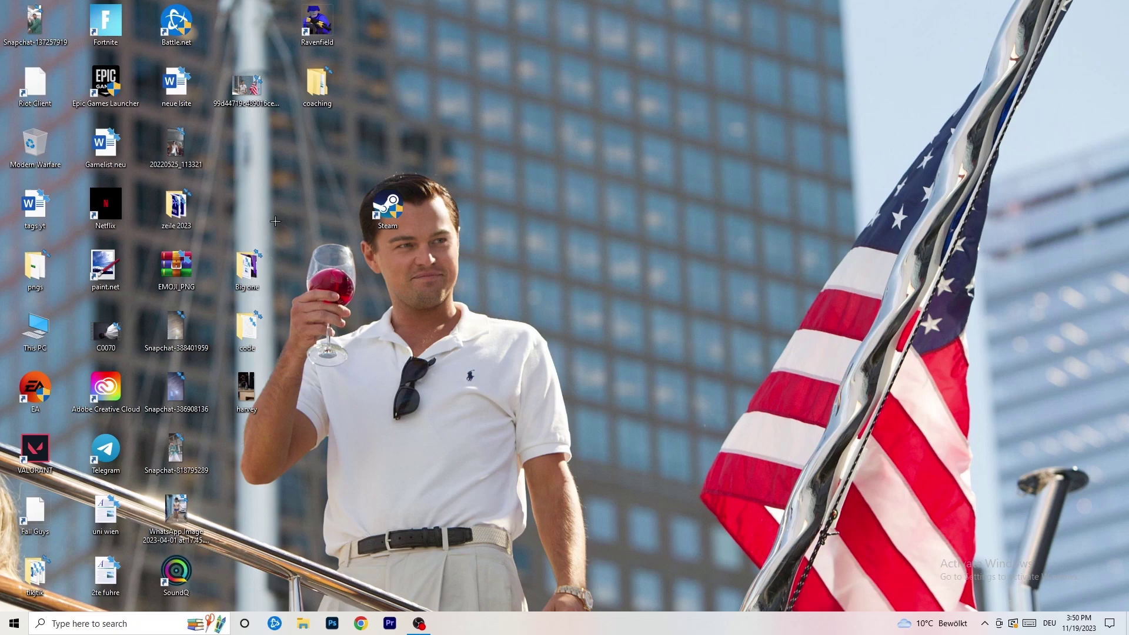
right_click(390, 219)
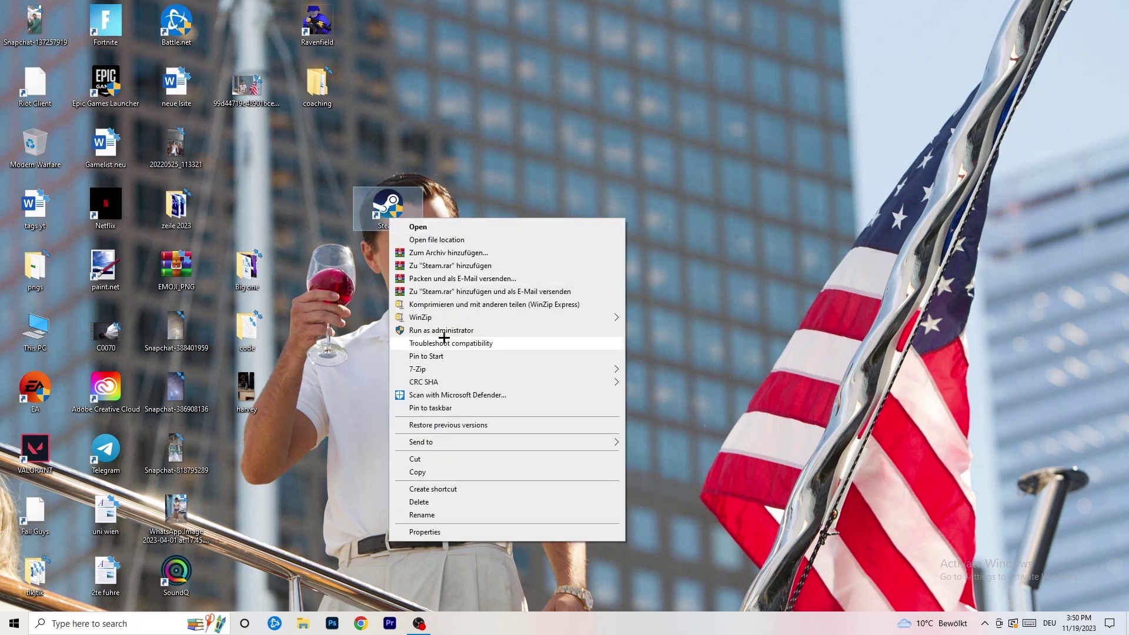
click(425, 532)
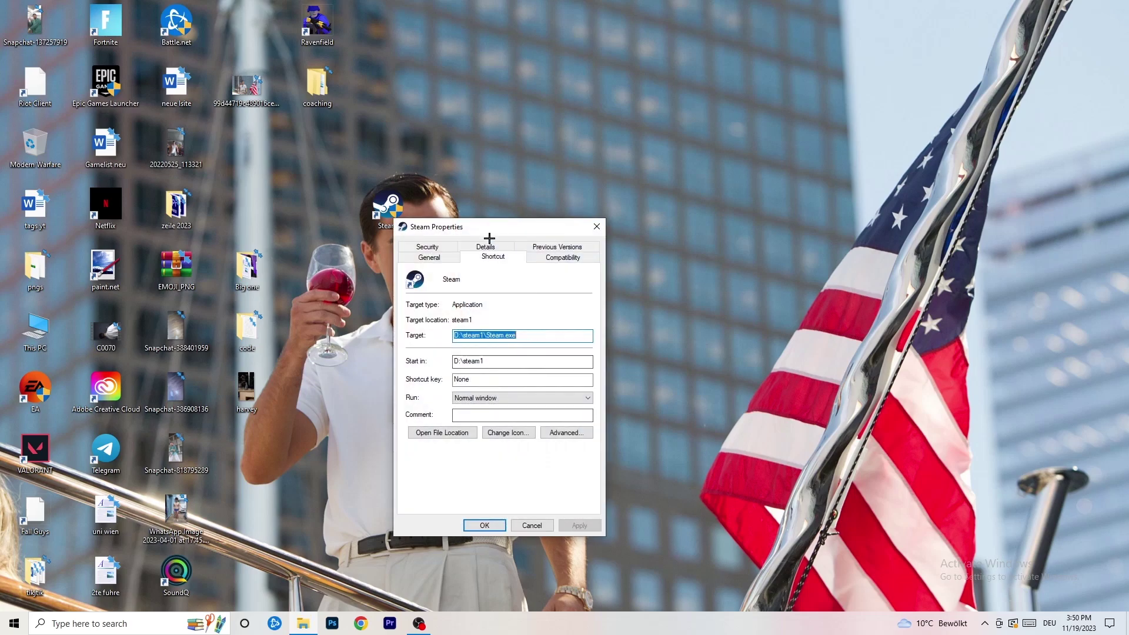
click(561, 259)
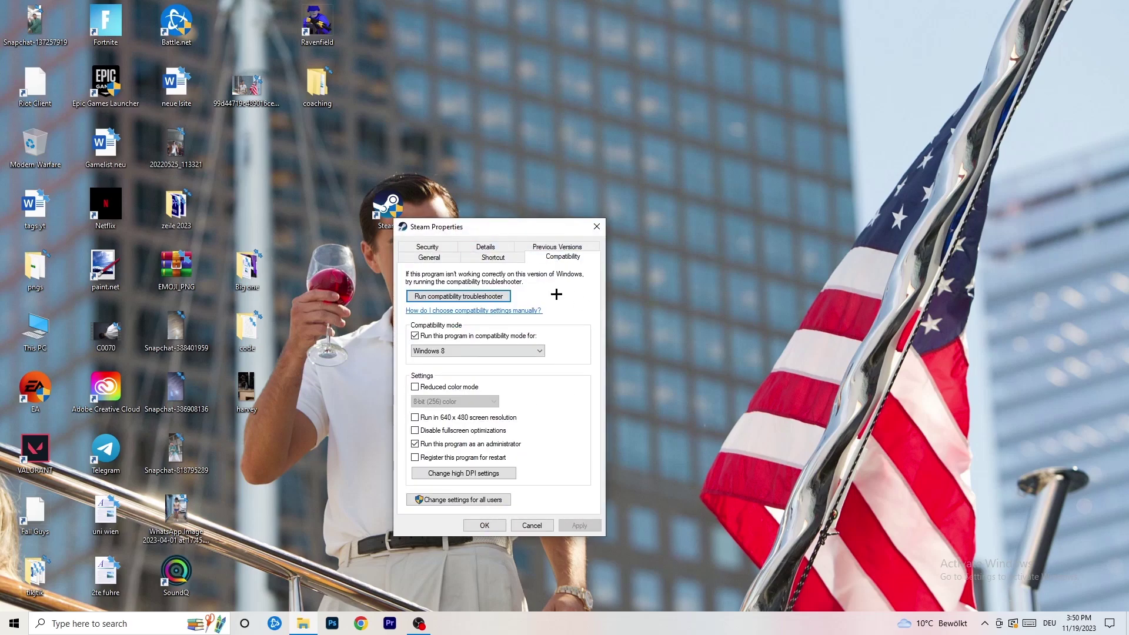
click(597, 227)
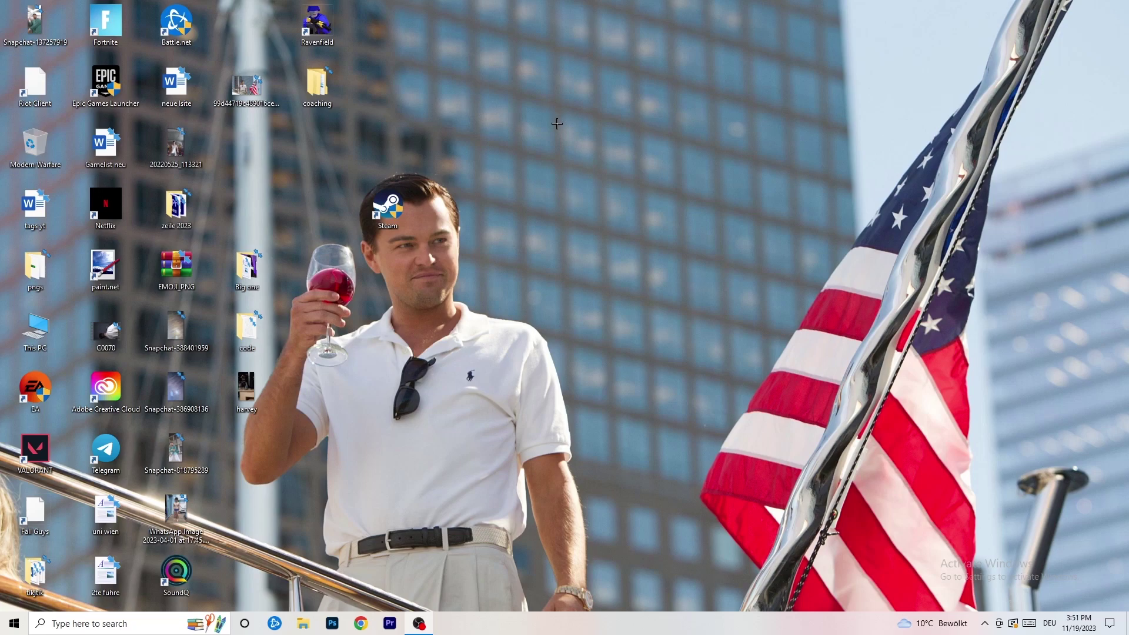
Step: Open Task Manager and maximize its window
mouse_move(595, 624)
mouse_down()
mouse_move(953, 337)
mouse_move(574, 594)
mouse_move(575, 627)
mouse_up()
right_click(575, 627)
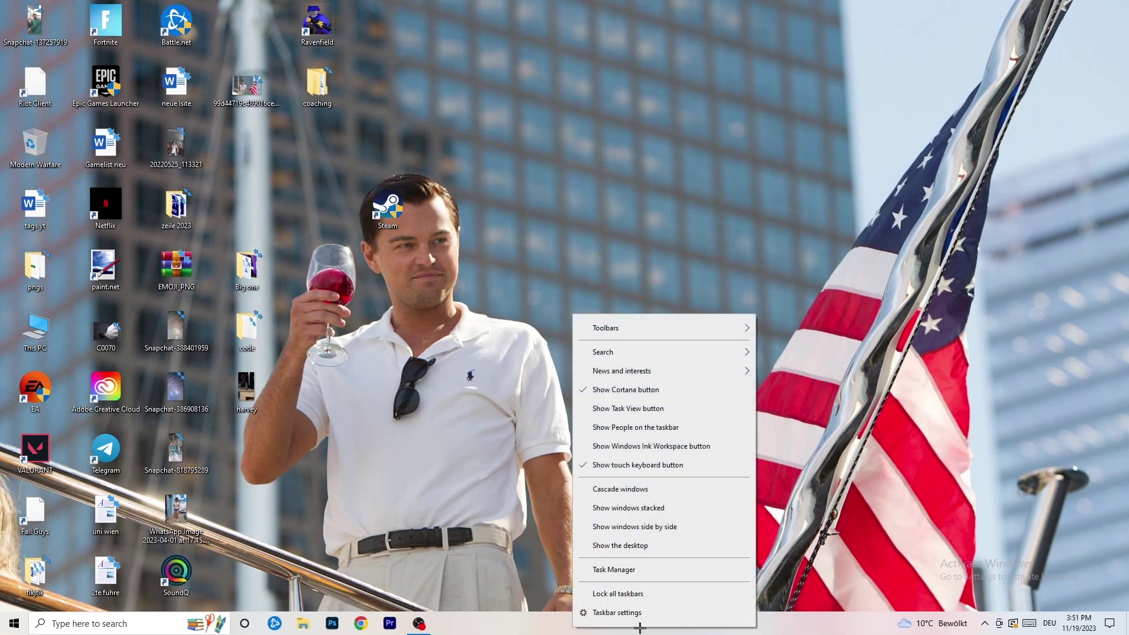
click(630, 570)
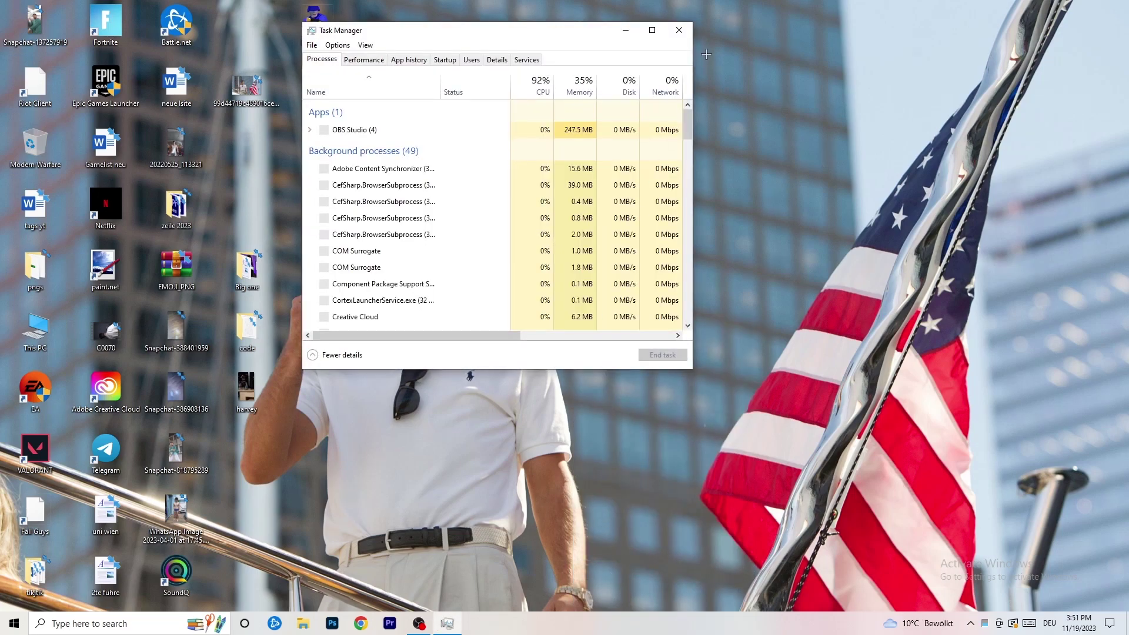
click(654, 28)
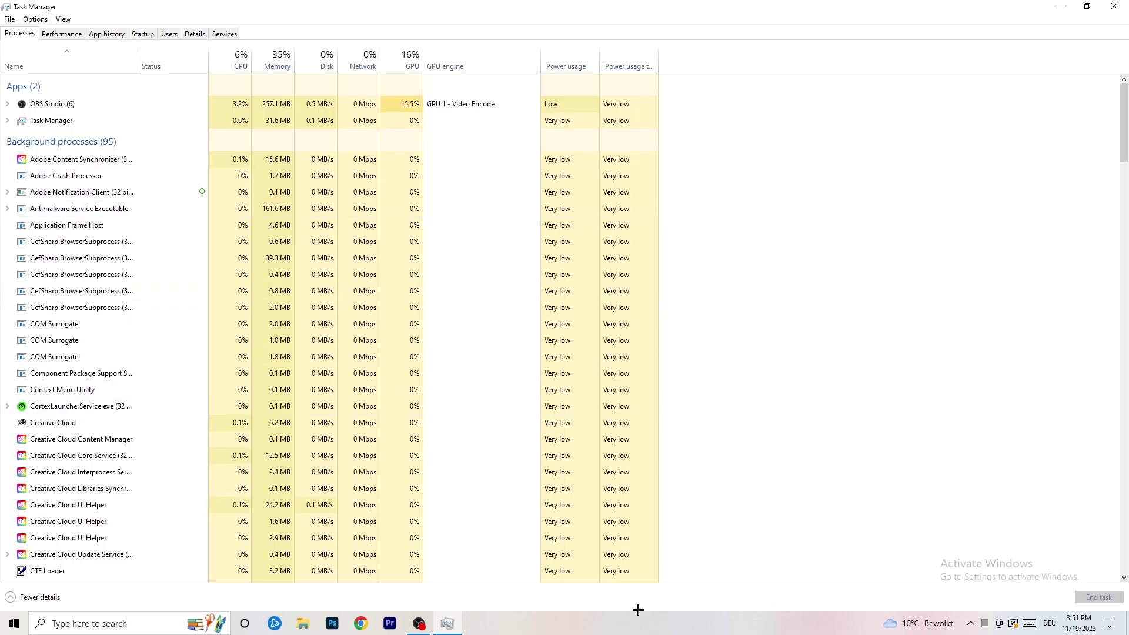
Step: View the priority levels available for a Creative Cloud UI Helper process in the detailed process list
click(185, 34)
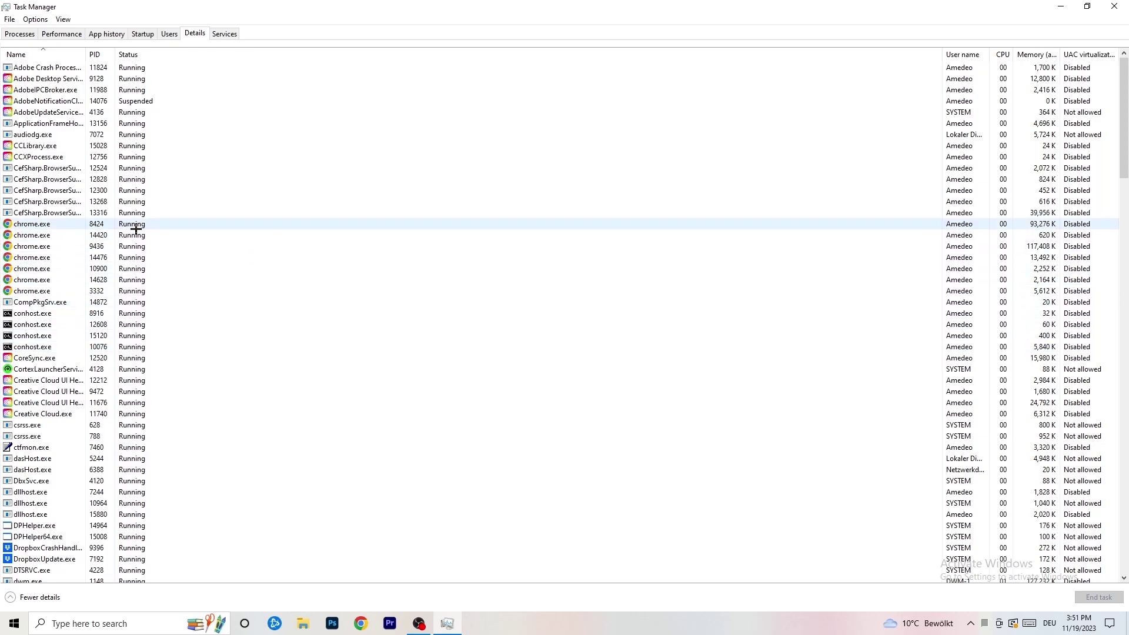
scroll(135, 229, down, 3)
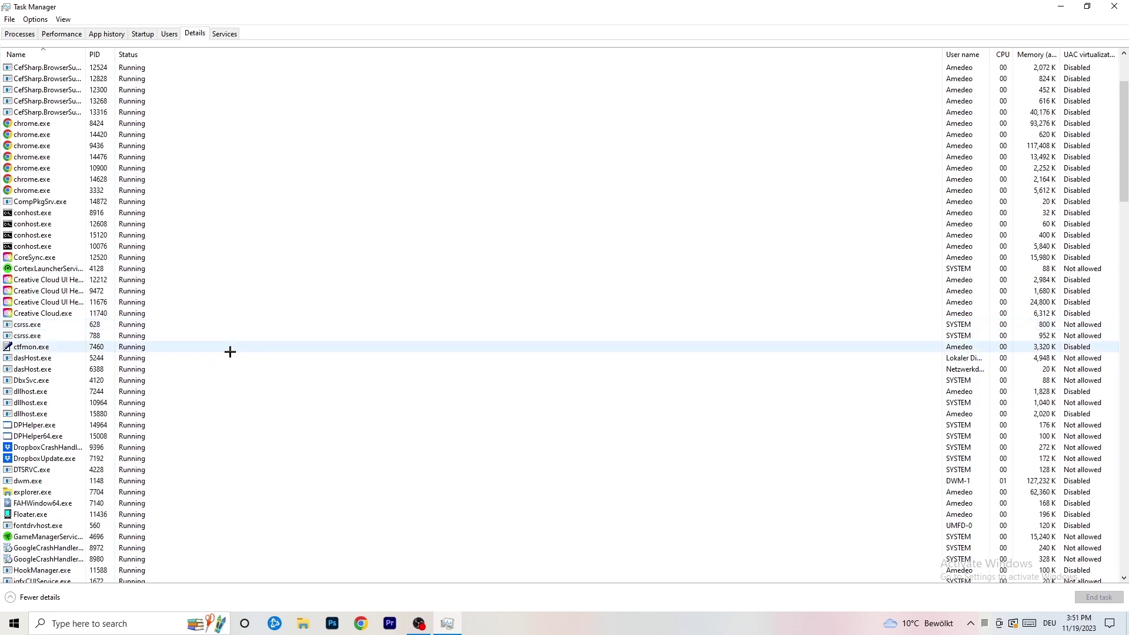
right_click(46, 301)
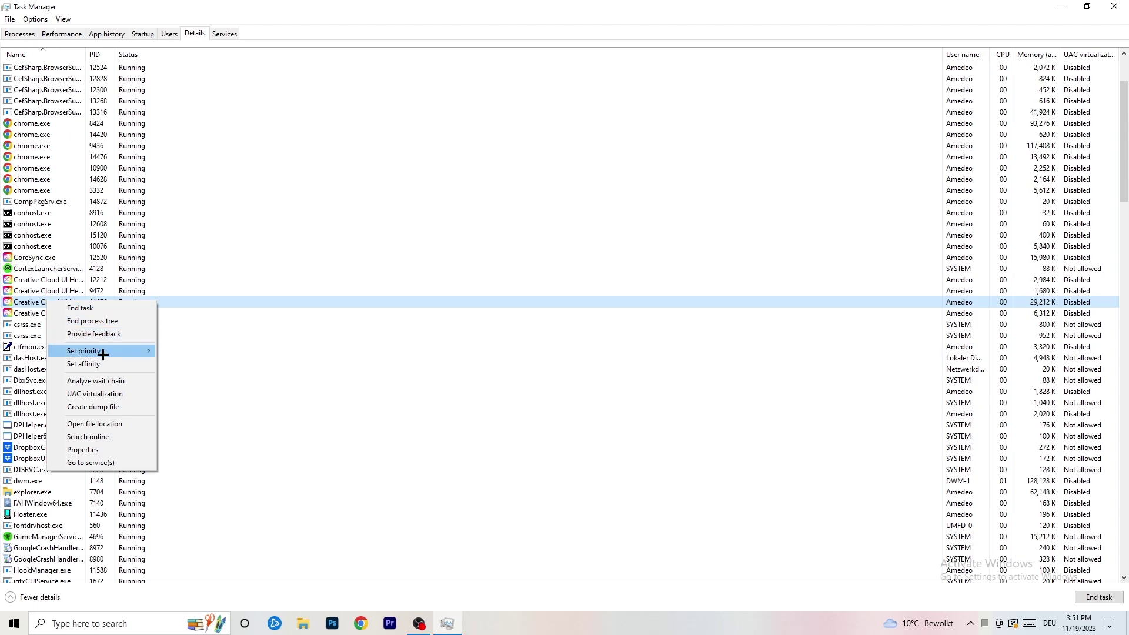
mouse_move(104, 353)
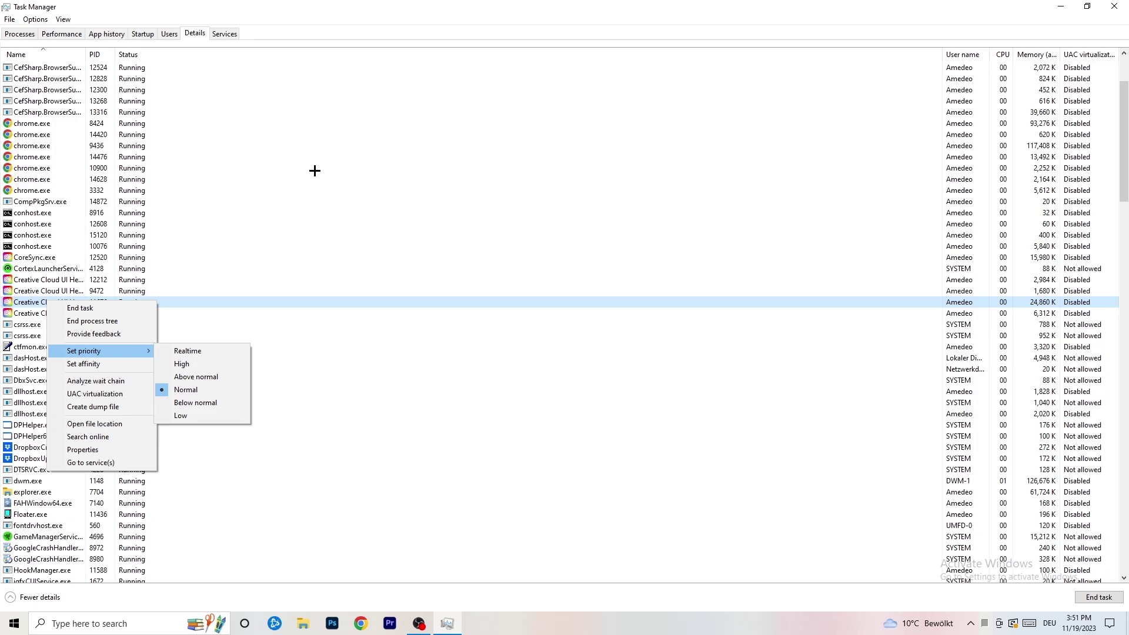
Step: Review the startup programs and check the available actions for File Association Helper without changing it
click(150, 33)
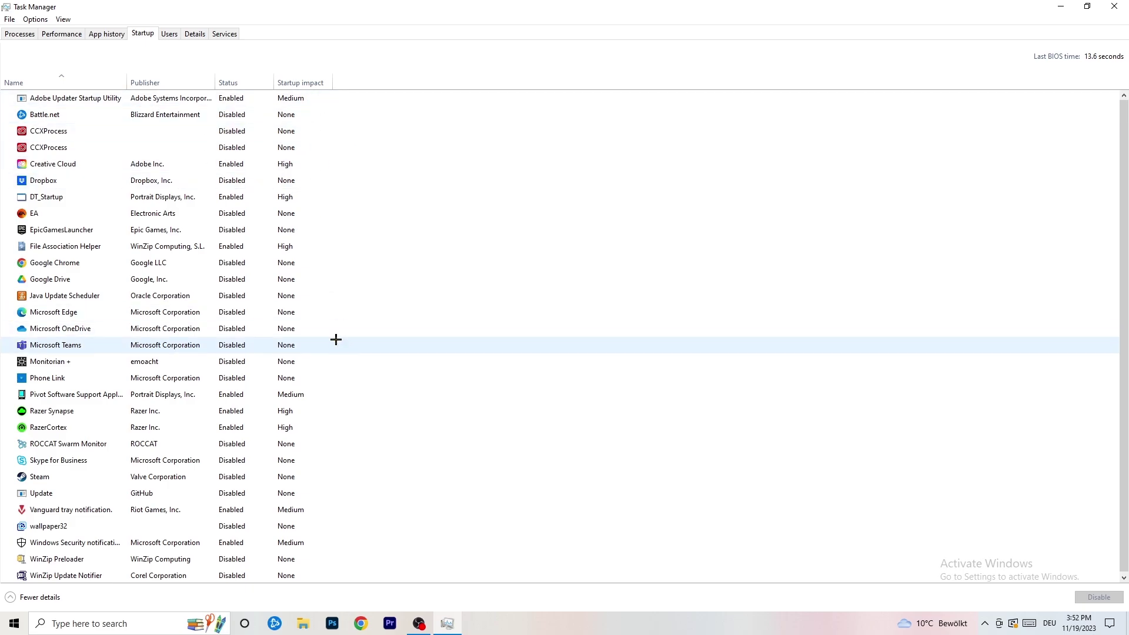
scroll(335, 340, down, 1)
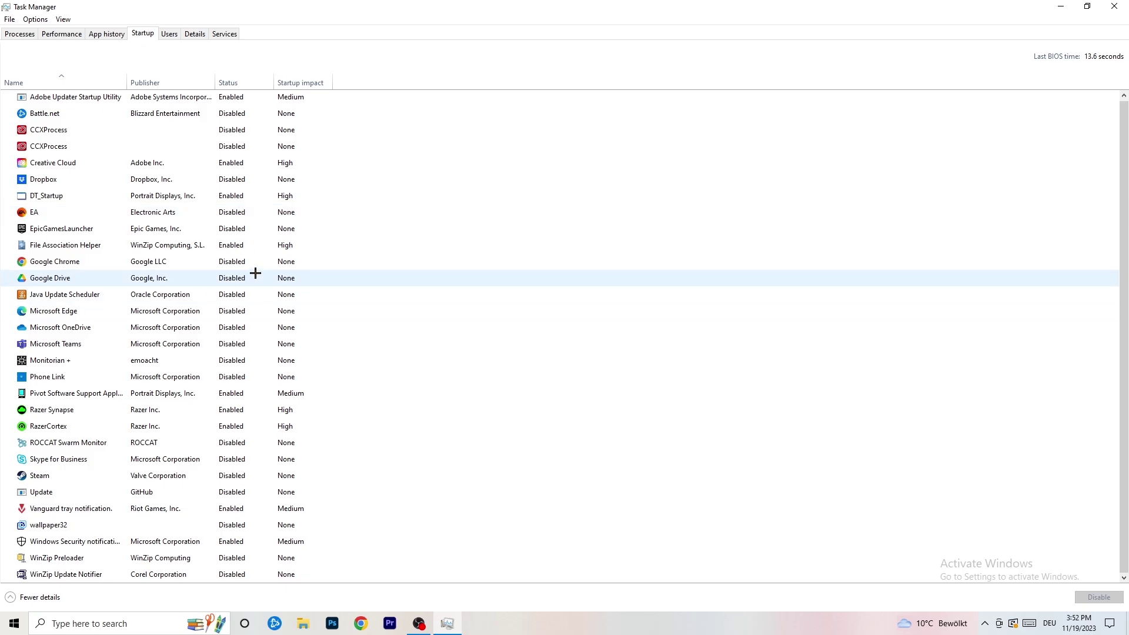
right_click(242, 246)
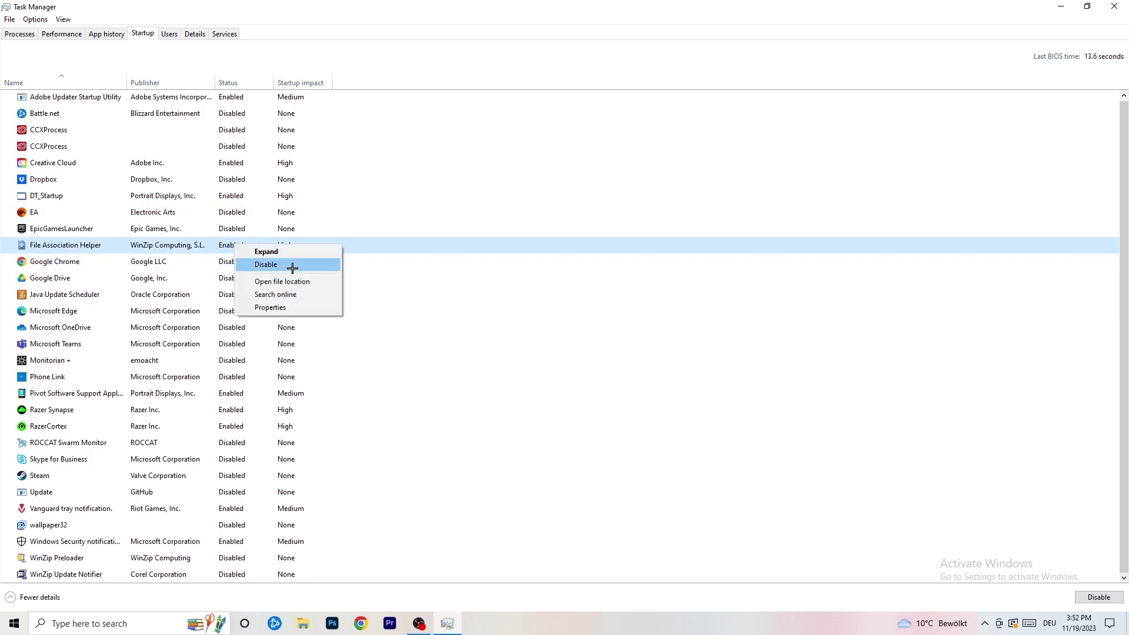
click(461, 84)
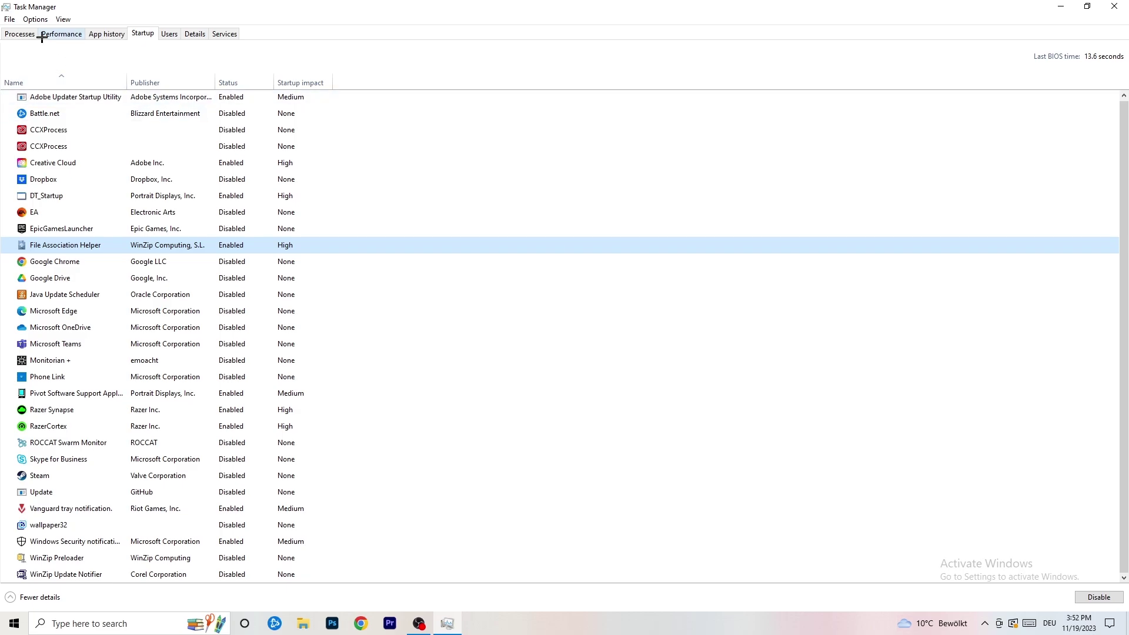
Step: Sort the running processes by CPU and by GPU usage and look through the list
click(24, 33)
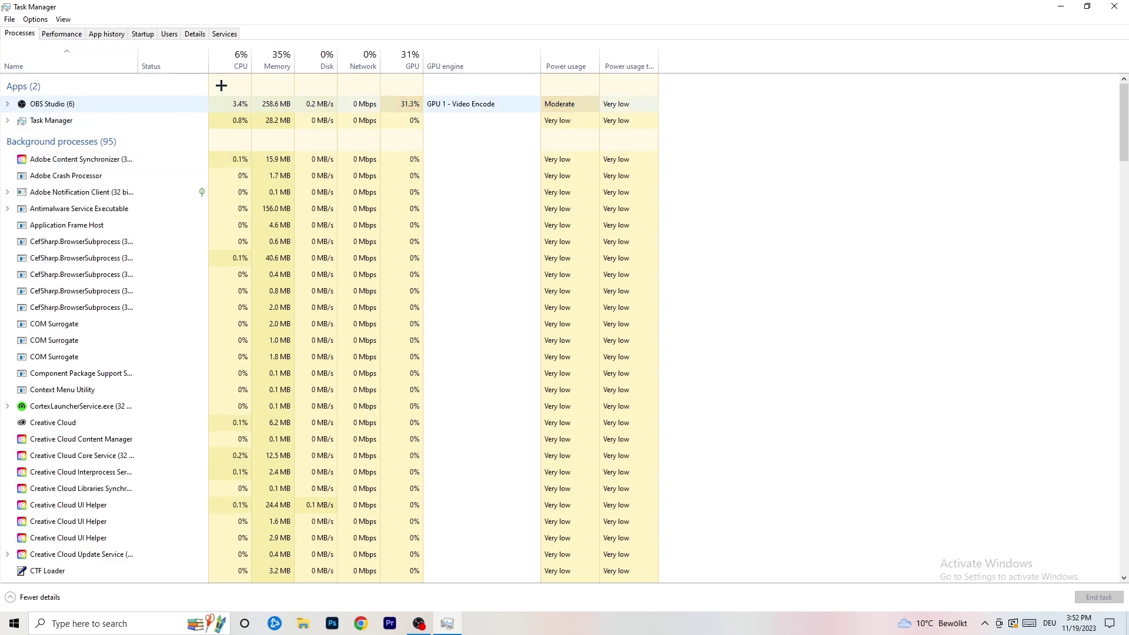
click(240, 50)
click(405, 54)
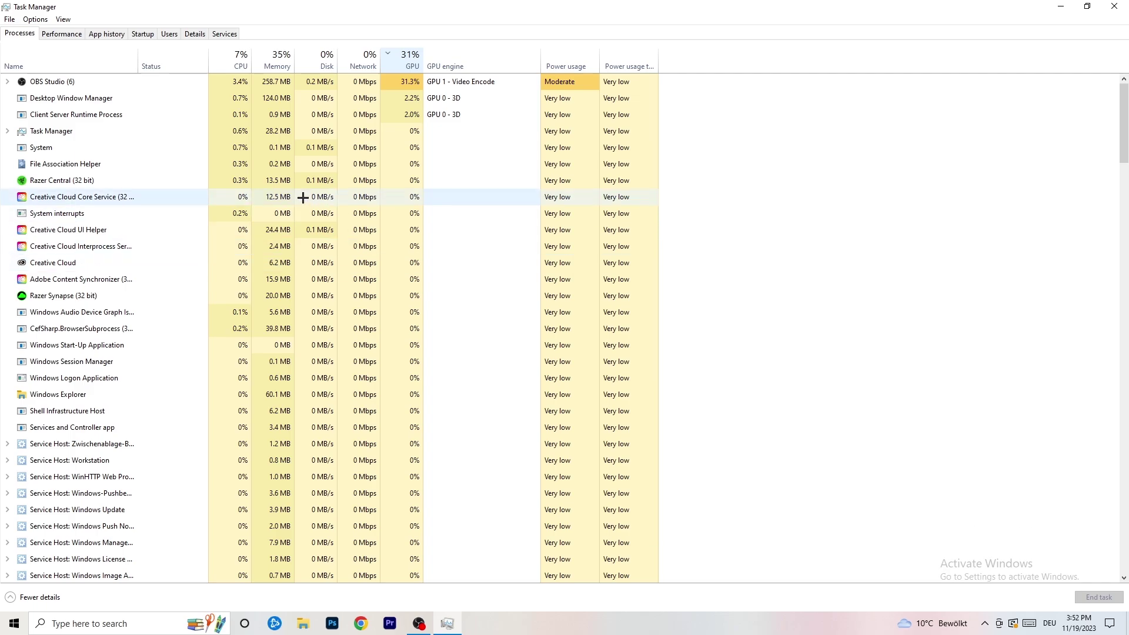
click(407, 62)
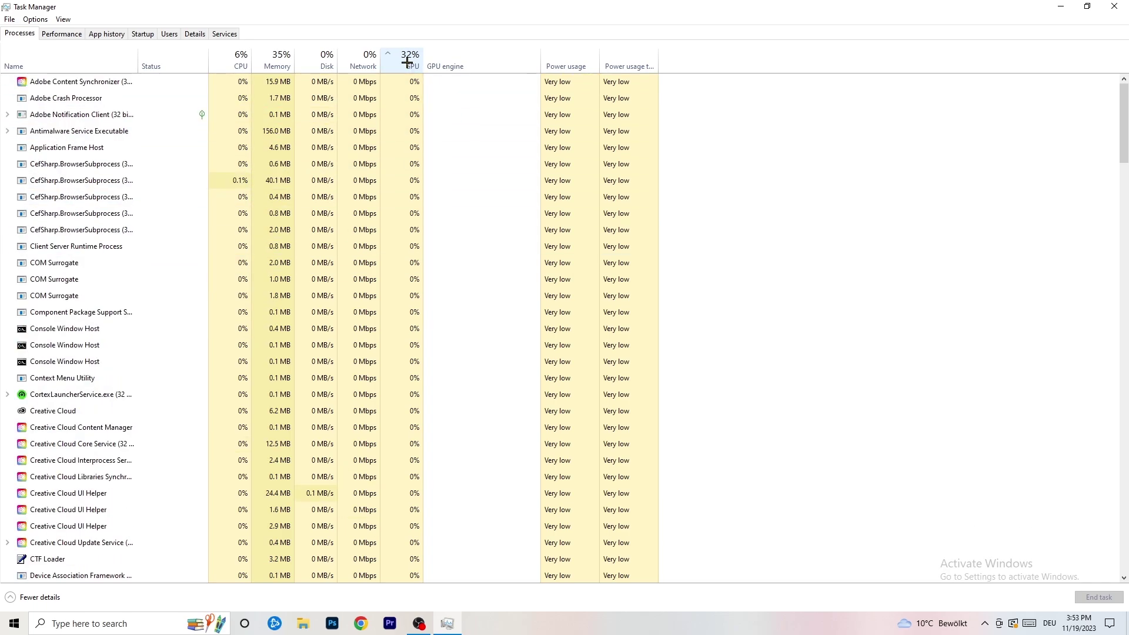
scroll(409, 183, down, 15)
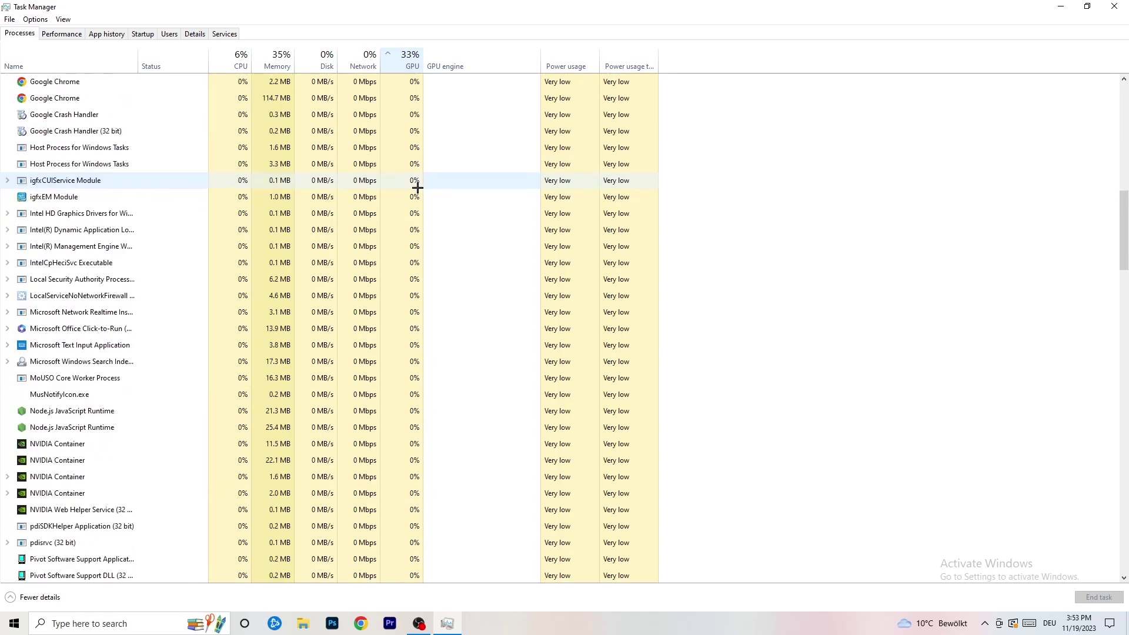
scroll(417, 170, down, 4)
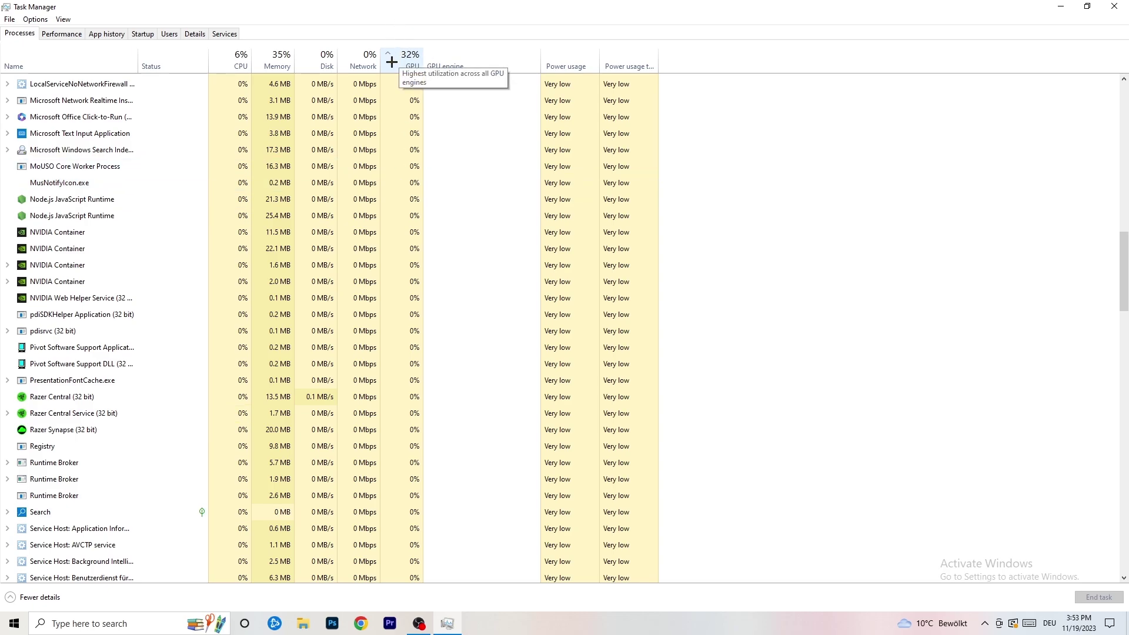
Step: Check the actions for the Microsoft Windows Search Indexer process and re-sort by CPU usage before closing Task Manager
right_click(382, 145)
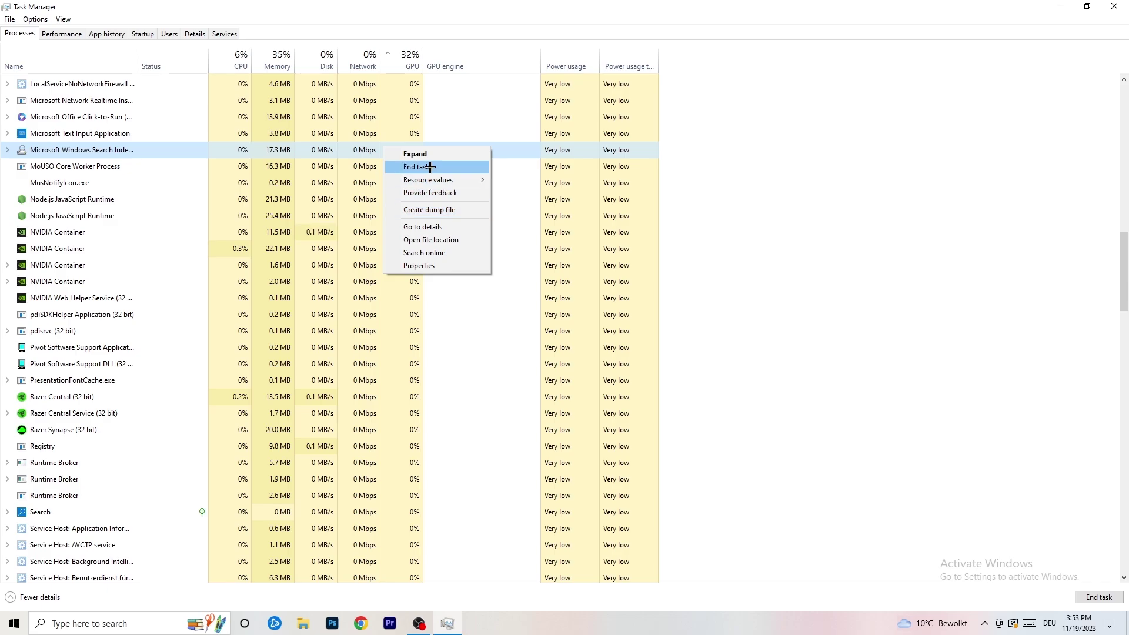
click(238, 59)
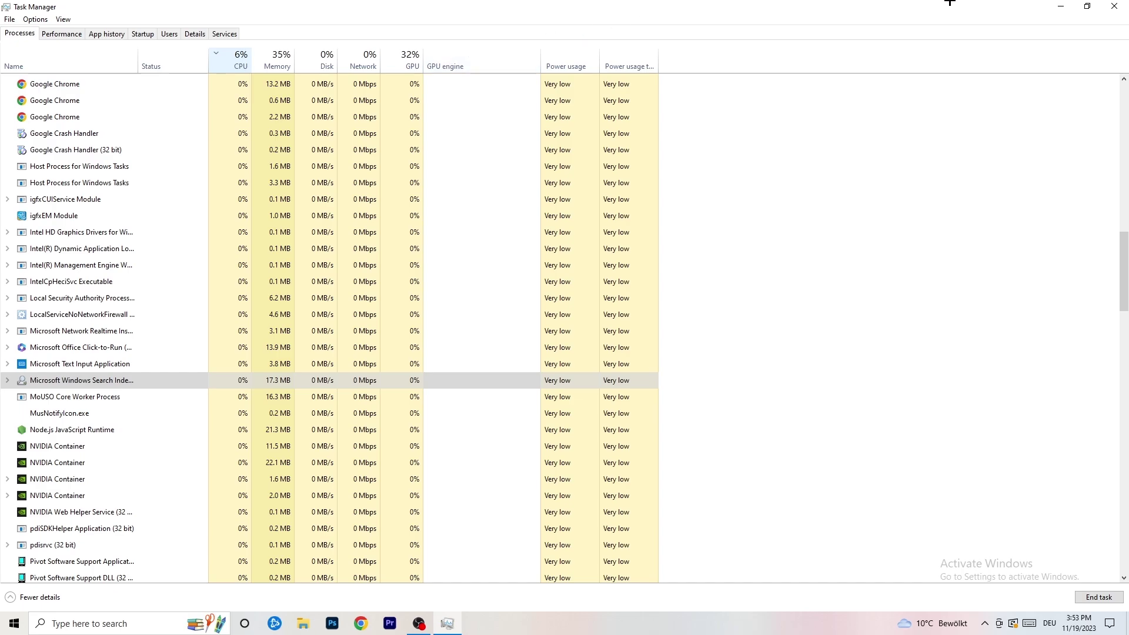
click(1114, 6)
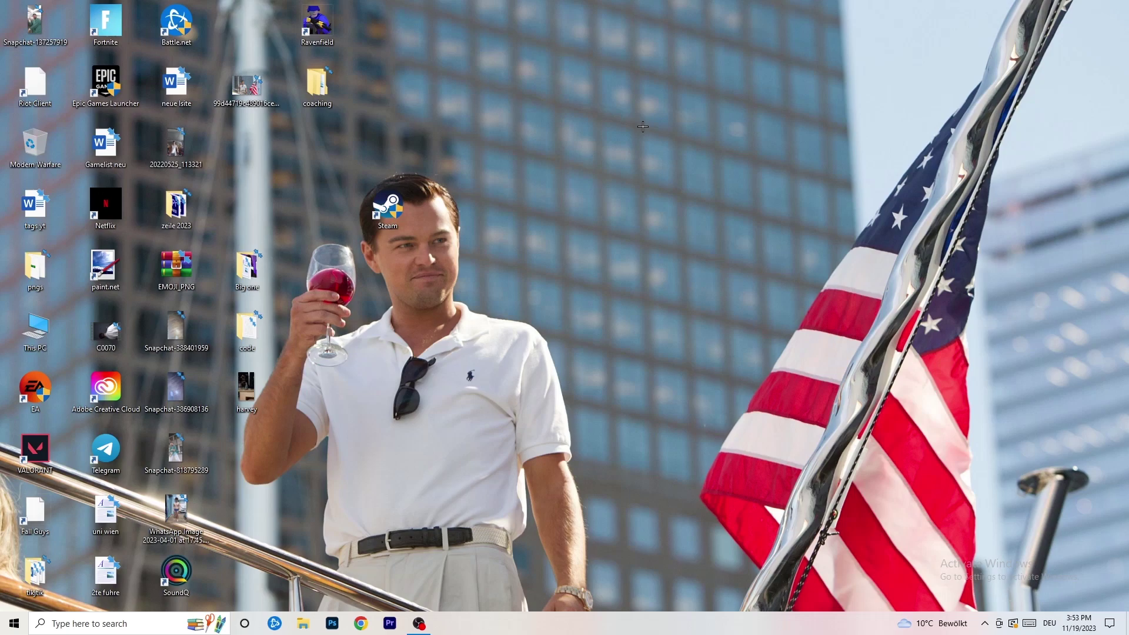
Step: Open the gaming section of Windows Settings to check the Xbox Game Bar options
click(14, 623)
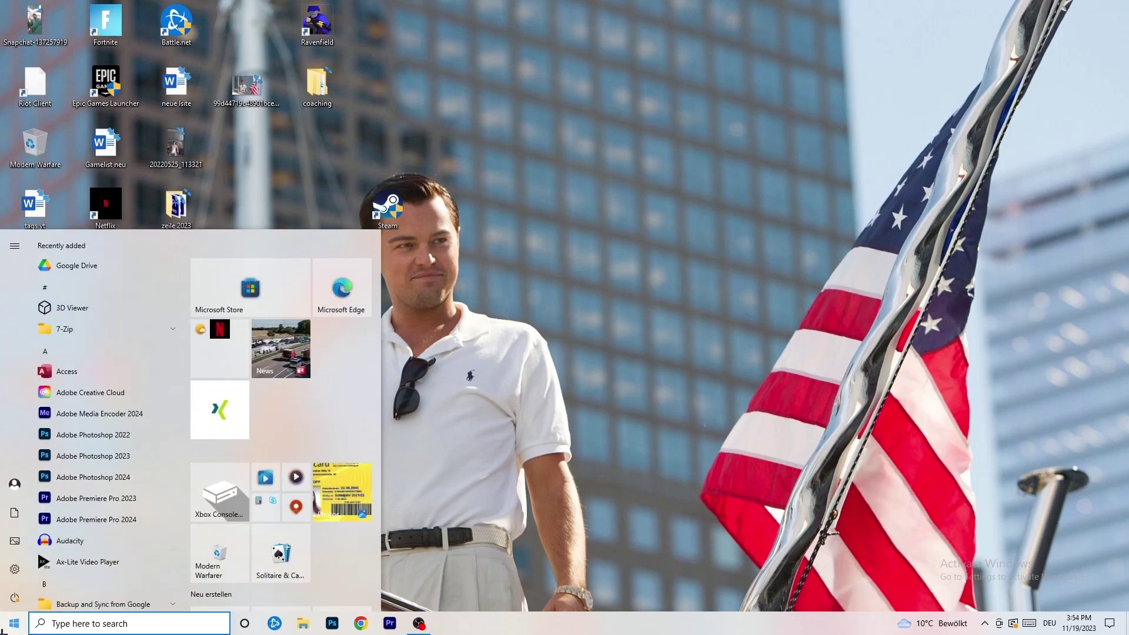
click(14, 568)
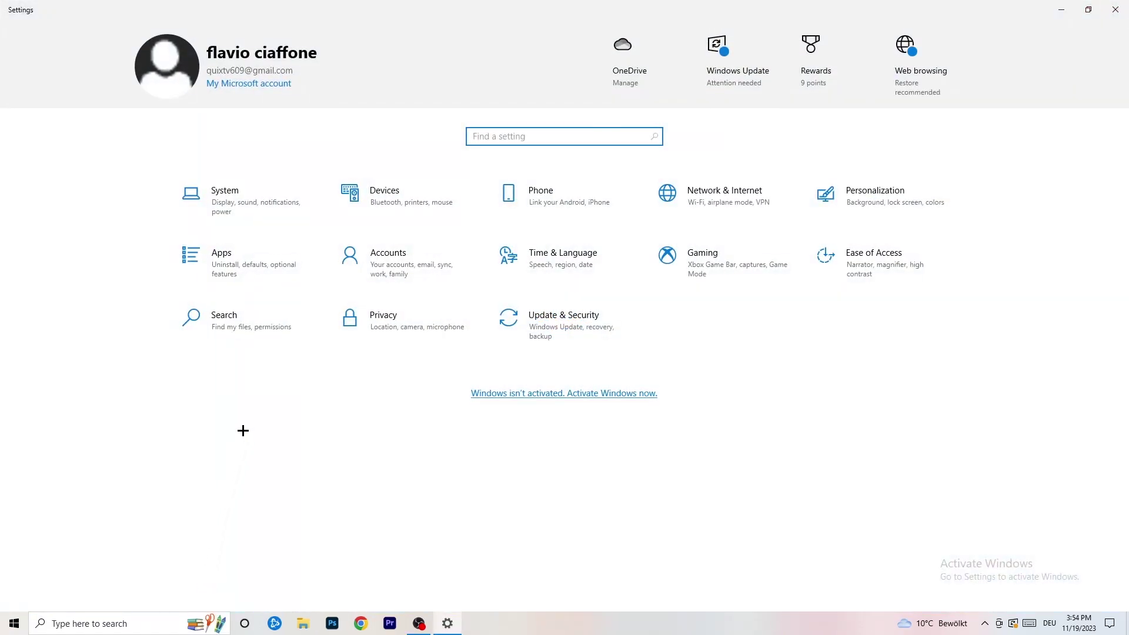
click(703, 259)
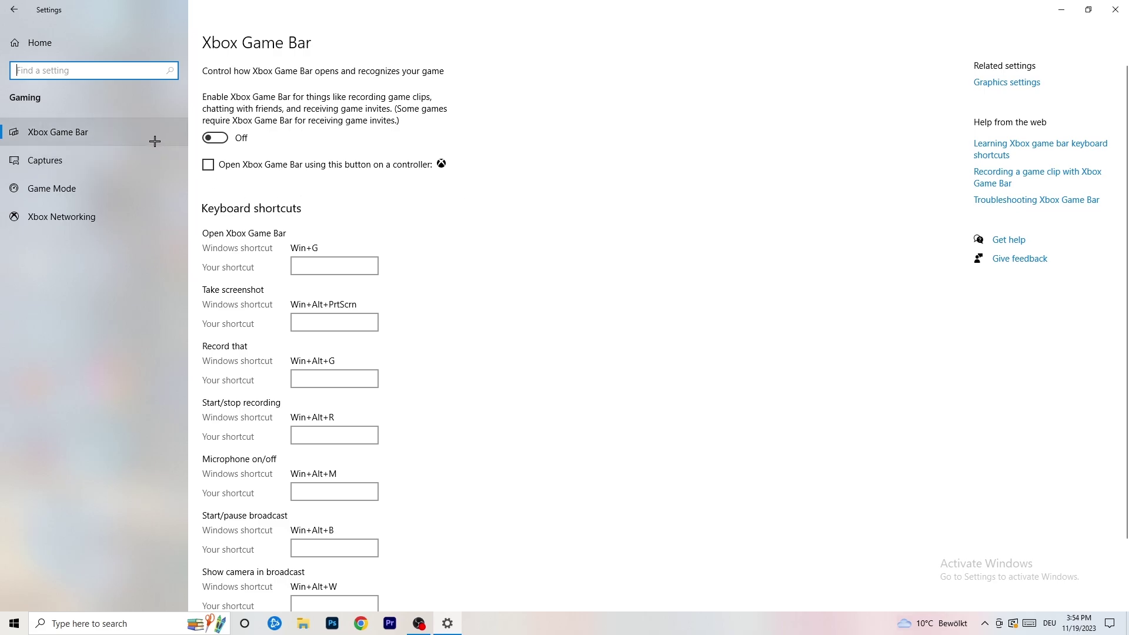
Step: Review the game captures options for background recording, audio and video, and check the Game Mode setting
click(97, 156)
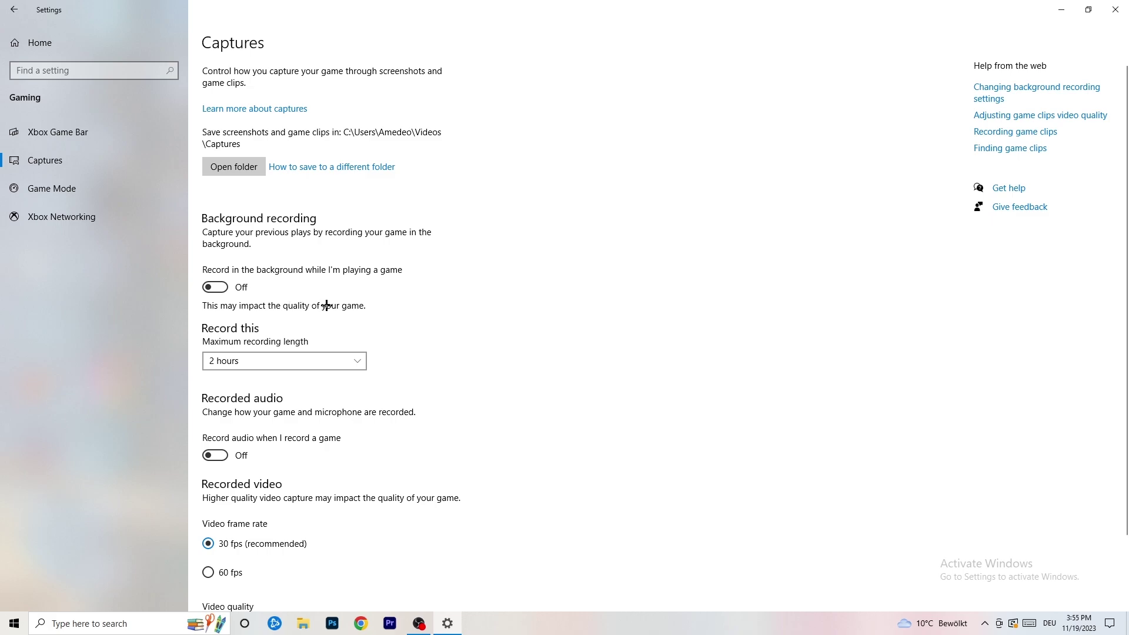
scroll(326, 305, down, 3)
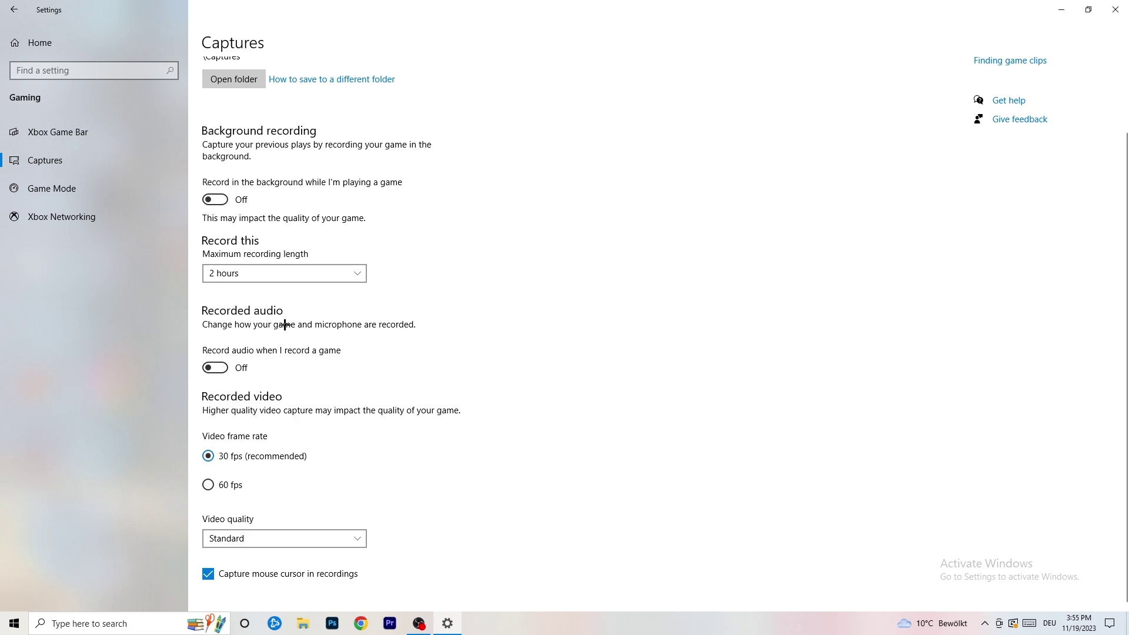
click(23, 187)
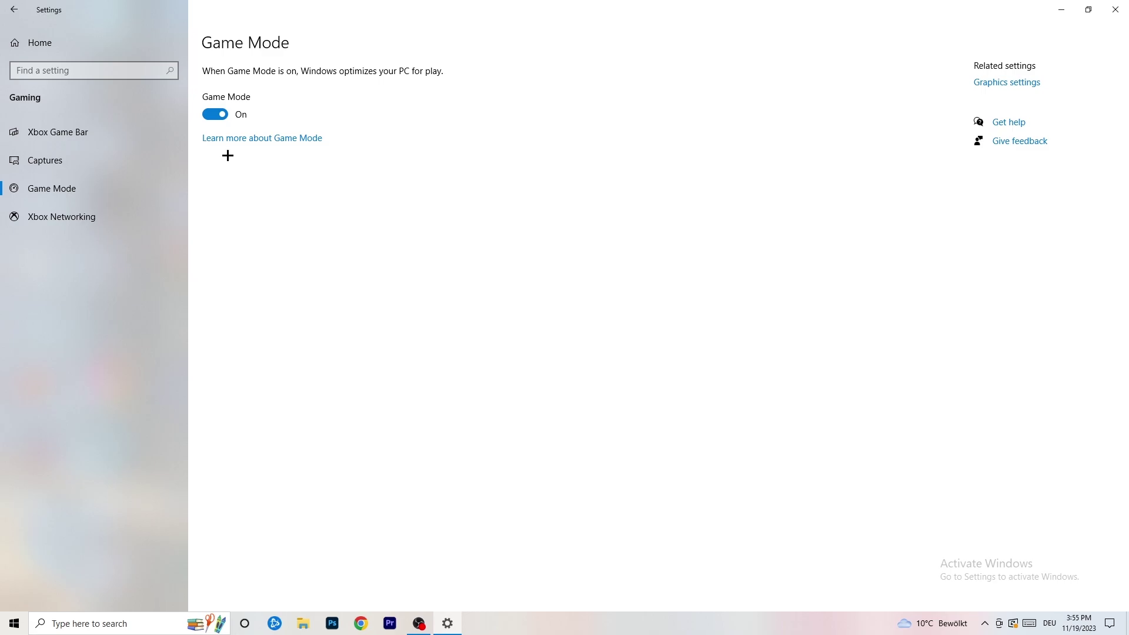
Step: Open the Update & Security settings and check the Windows Update status for pending updates
click(14, 10)
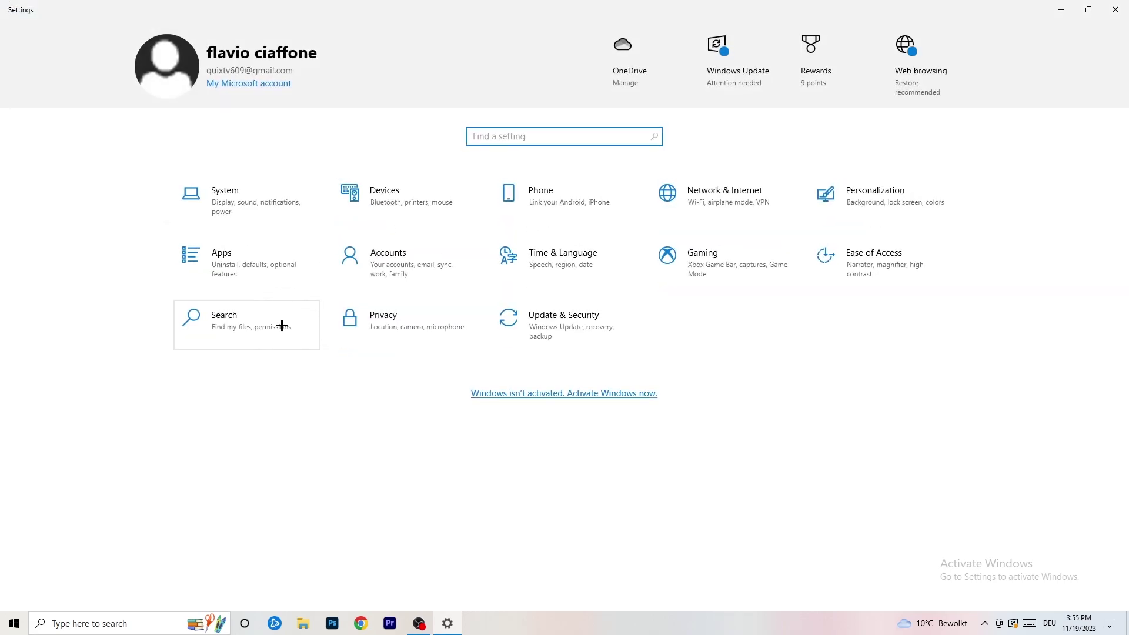
click(597, 322)
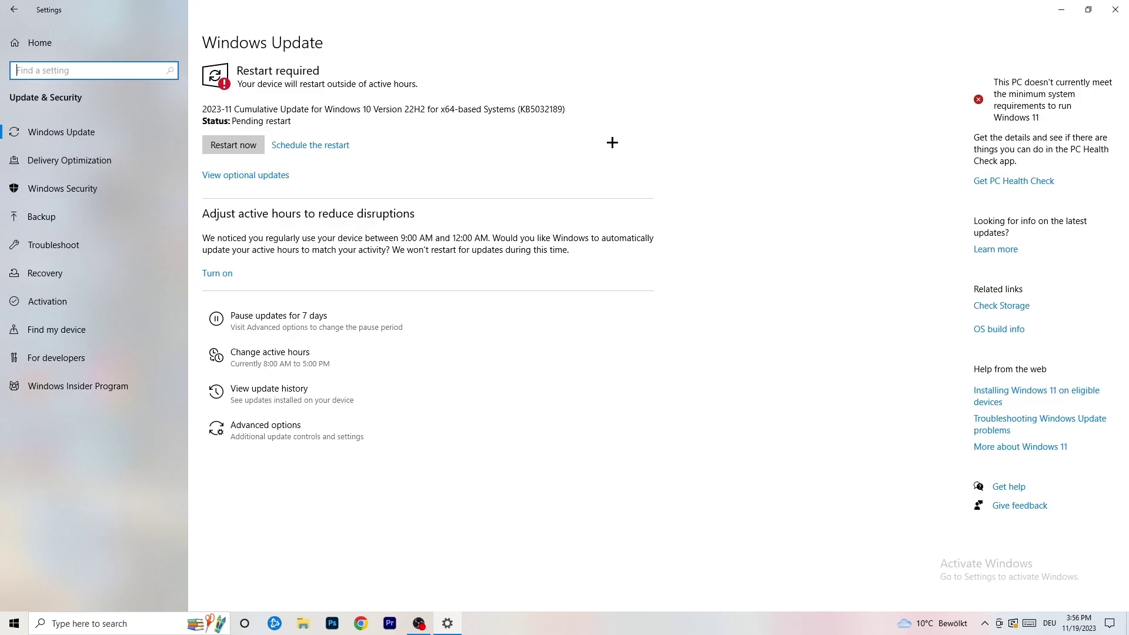
double_click(823, 3)
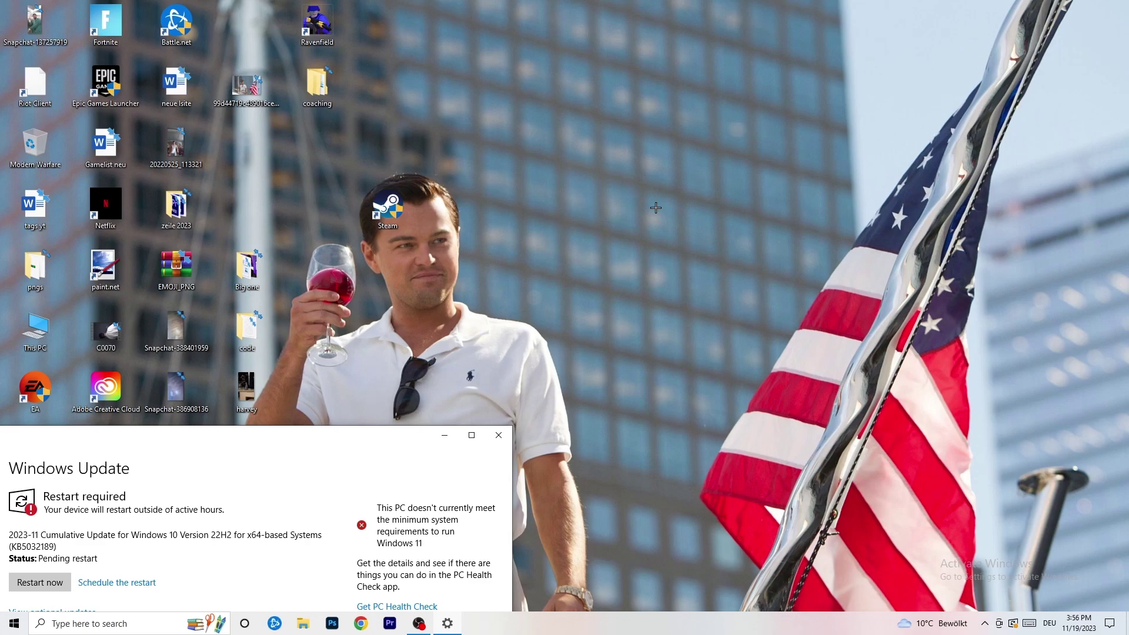
click(471, 435)
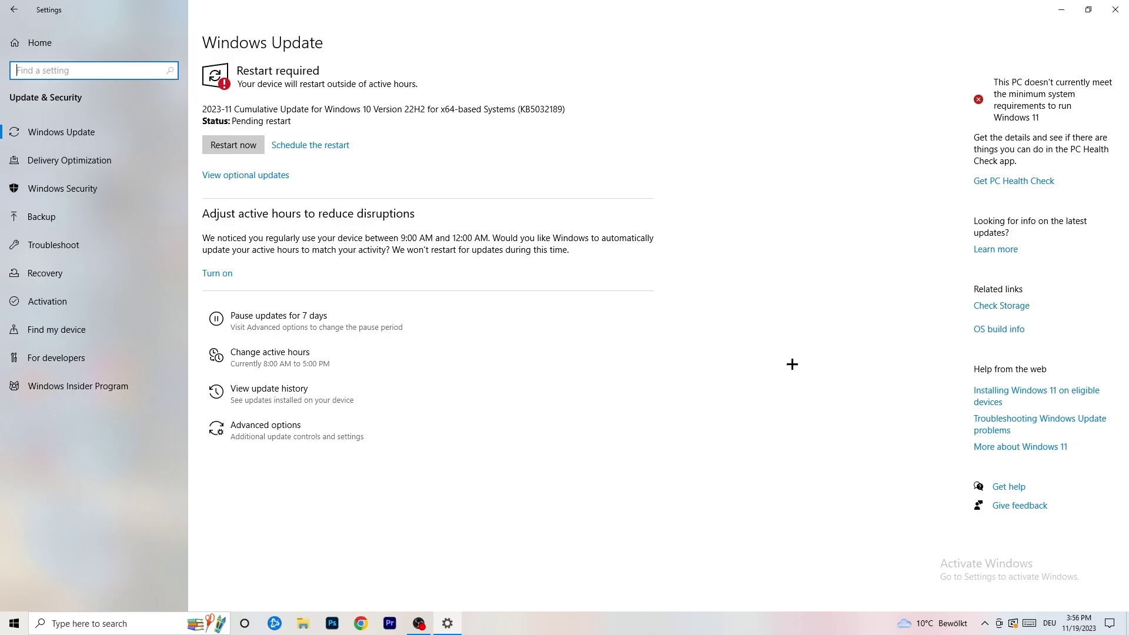
Step: Go back to the Settings overview, open the System display settings and select display 1
click(14, 10)
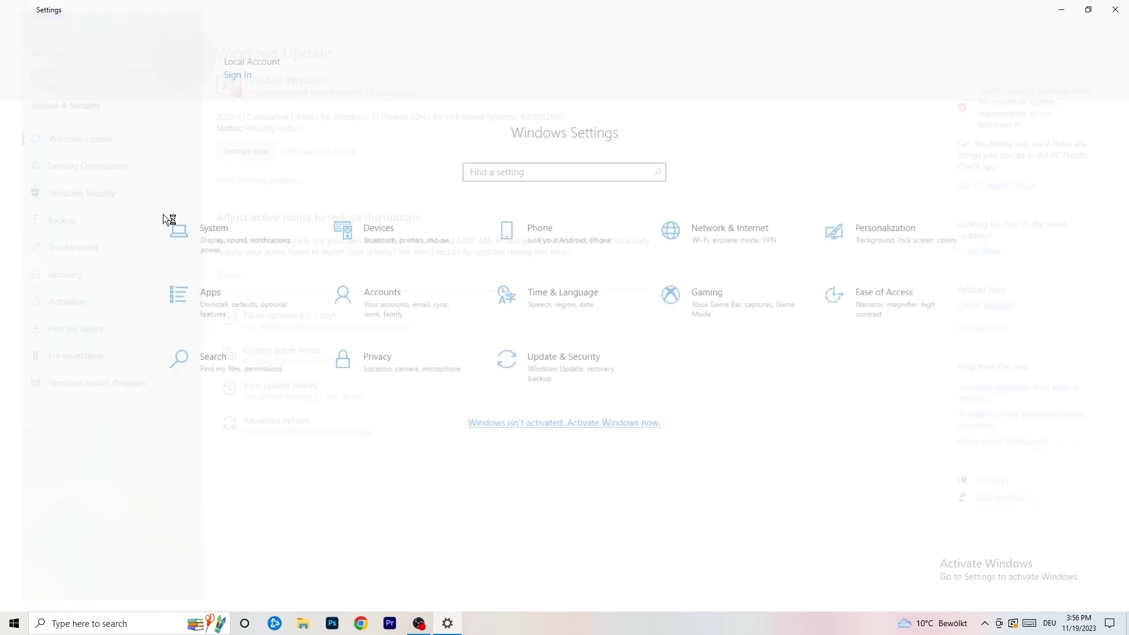
click(247, 213)
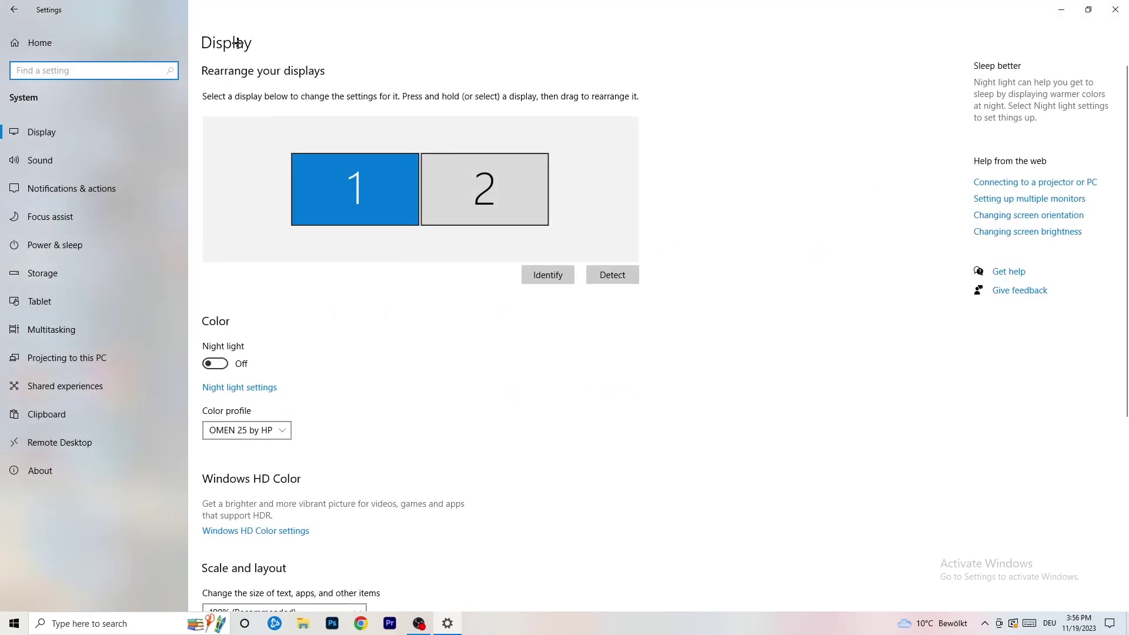
click(312, 193)
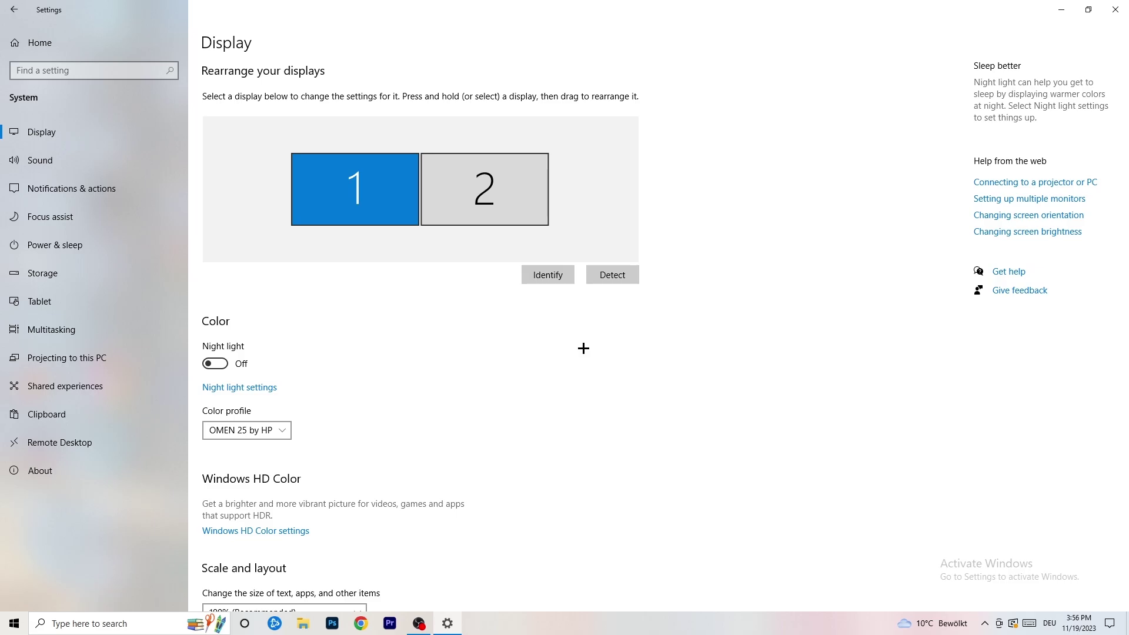
Step: Review the scale and layout settings of display 1, checking the text and app size and display resolution options
scroll(440, 292, down, 5)
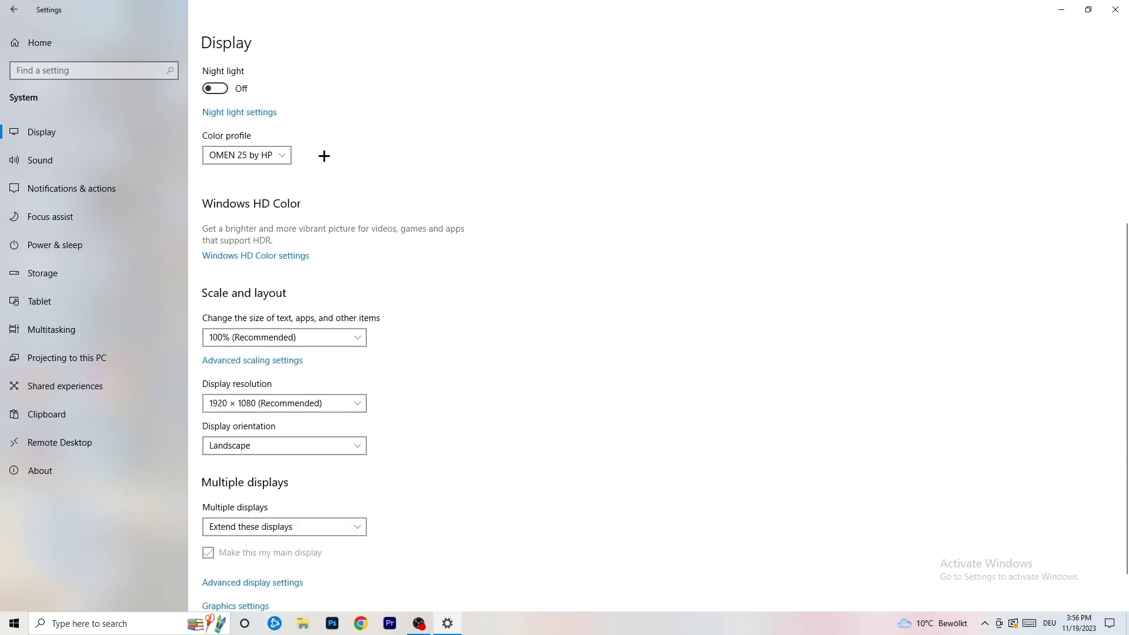
click(360, 334)
click(548, 290)
scroll(269, 318, down, 1)
click(322, 356)
click(551, 315)
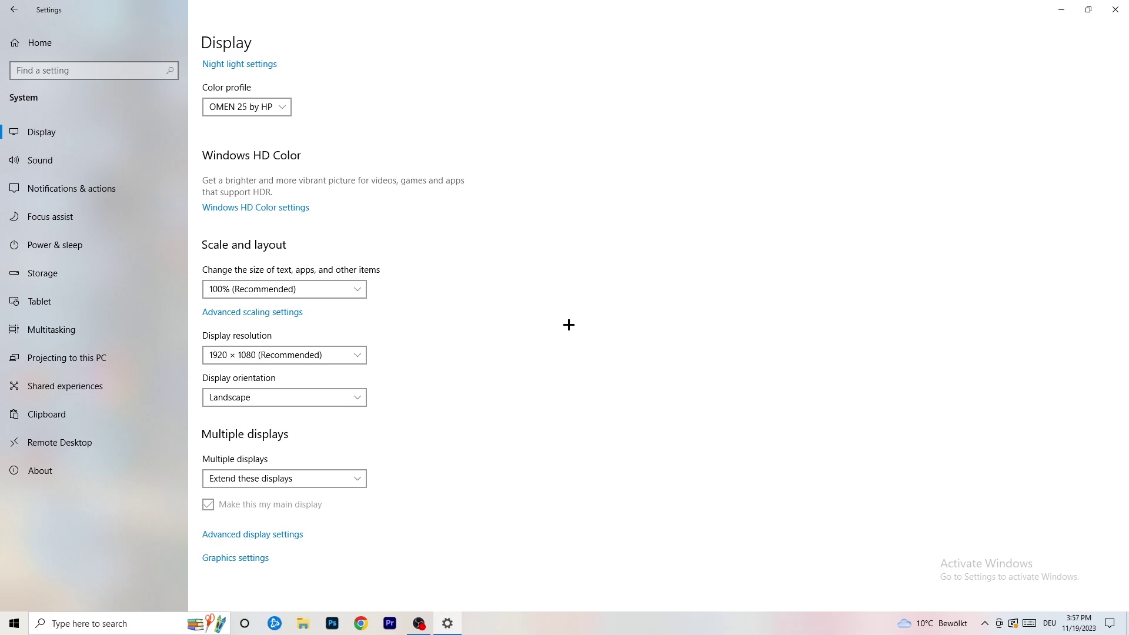
Step: Review the preferred and additional power plans in the additional power settings, then close Power Options
click(77, 247)
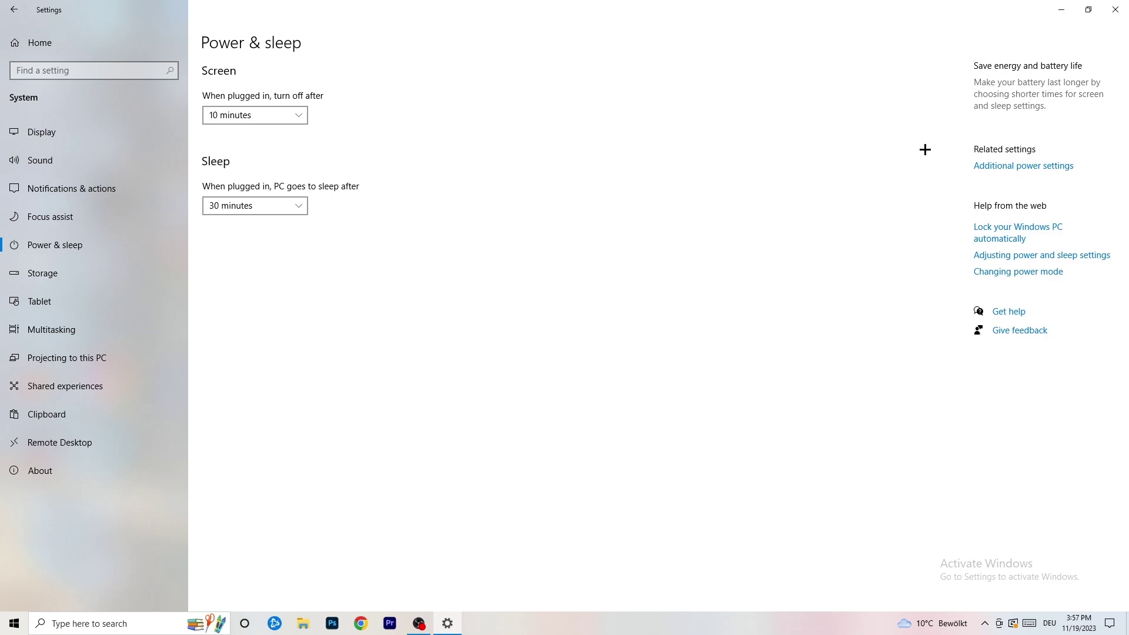
click(1011, 168)
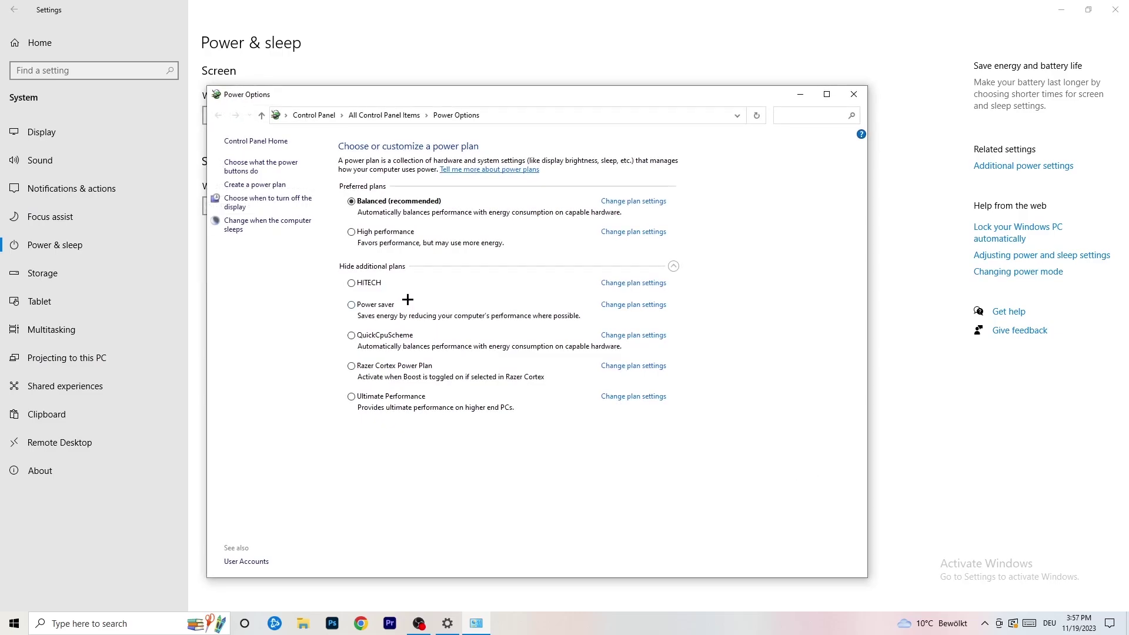
click(674, 266)
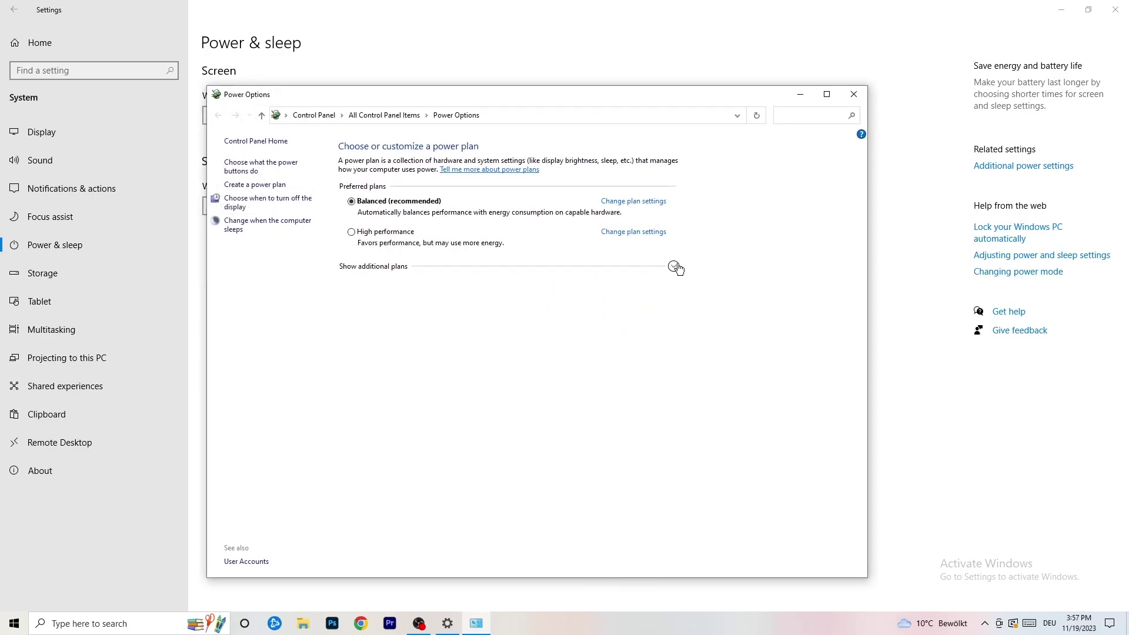
click(674, 266)
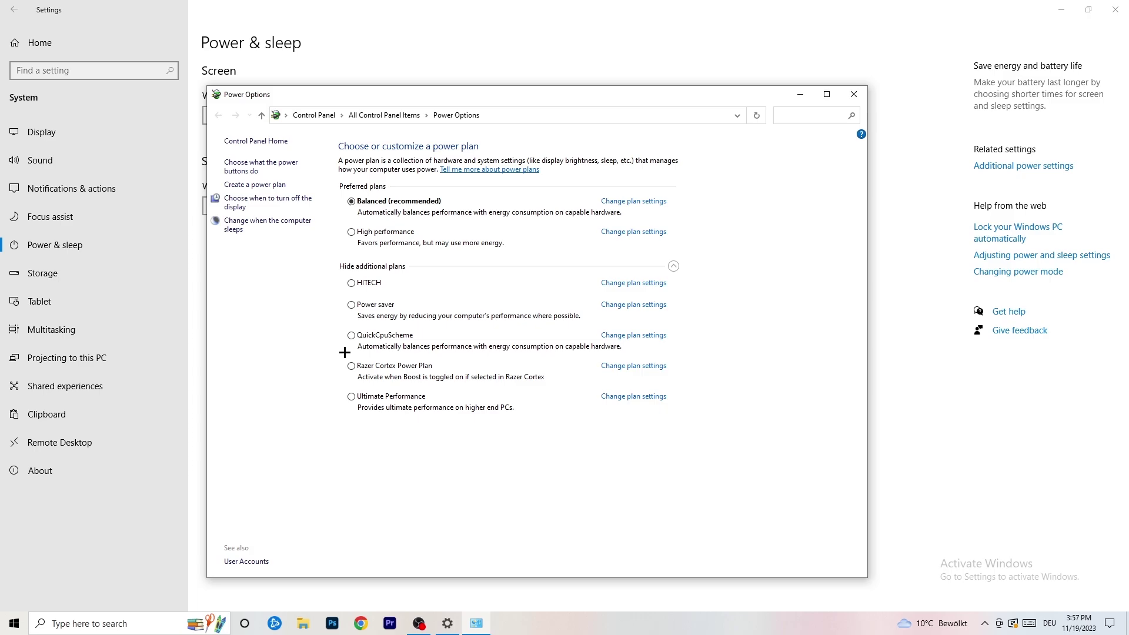
click(853, 94)
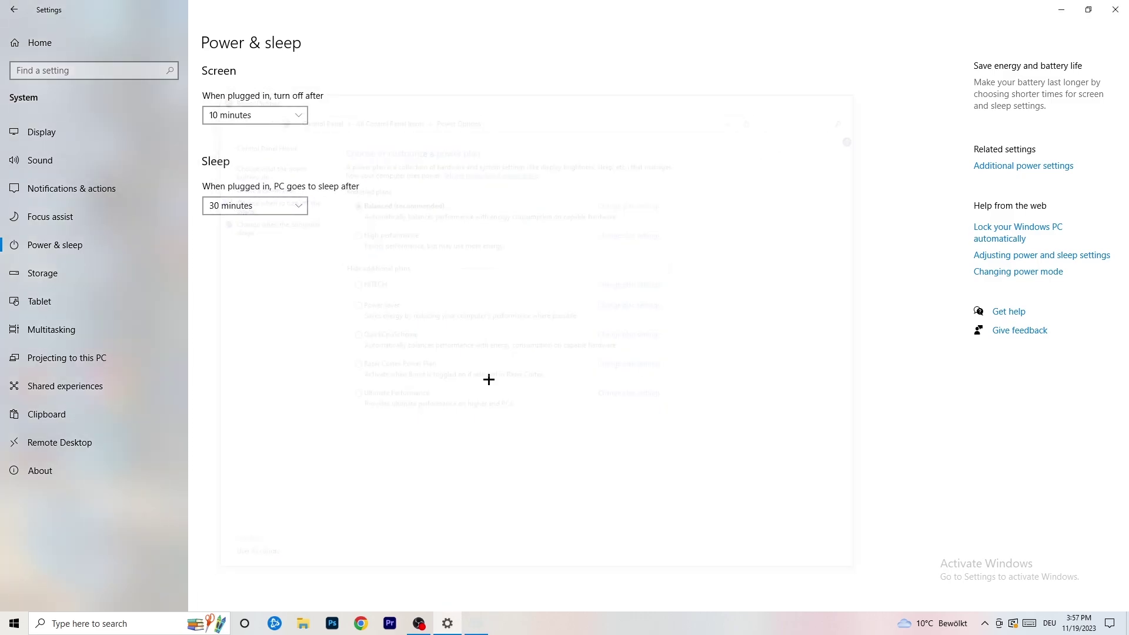
Step: Review the Storage Sense schedule and temporary file cleanup options in the storage settings, then close Settings
click(69, 274)
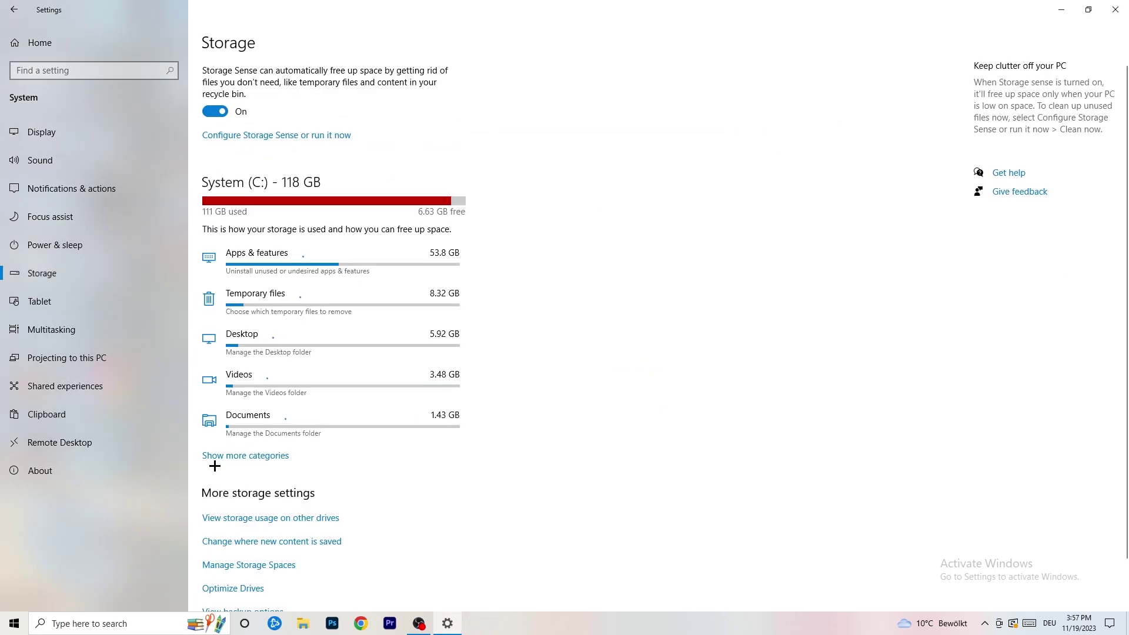
click(252, 139)
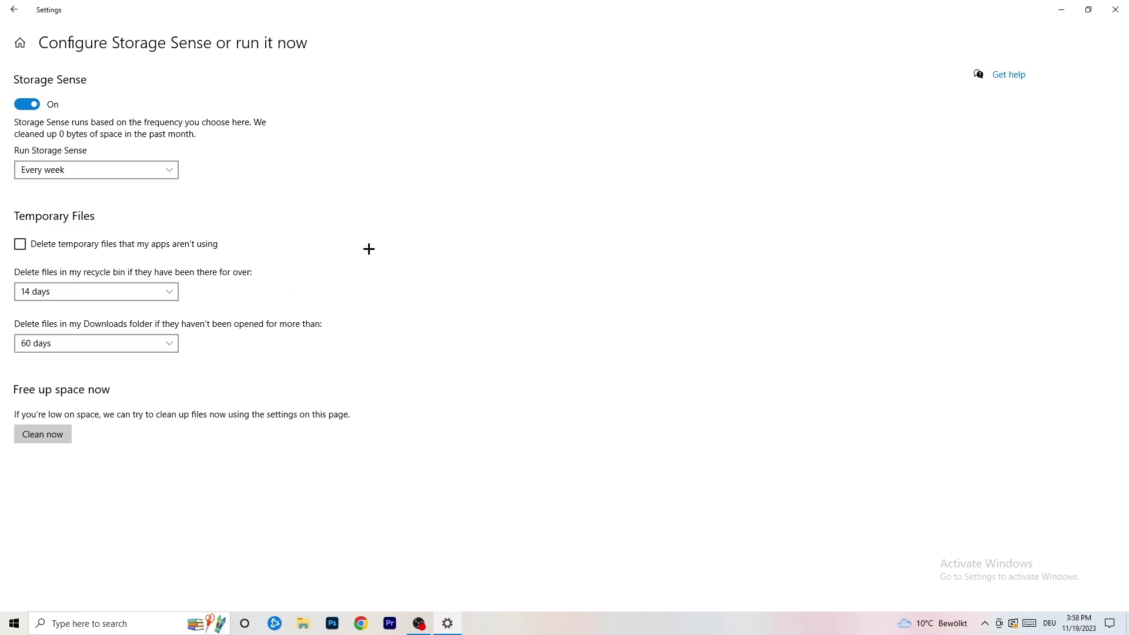
click(1114, 6)
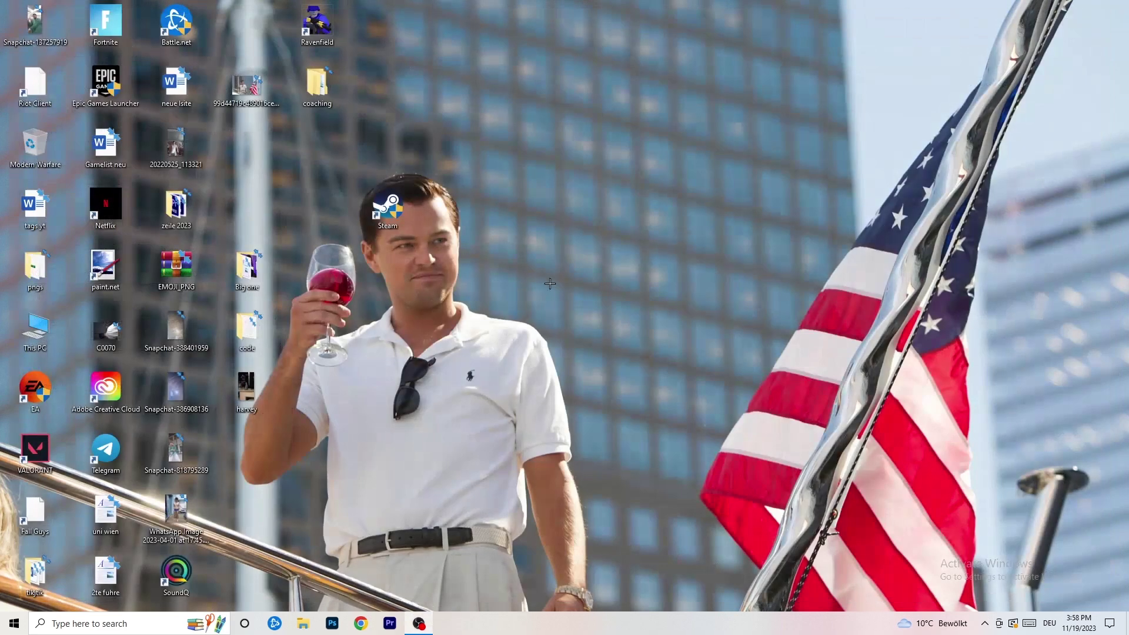